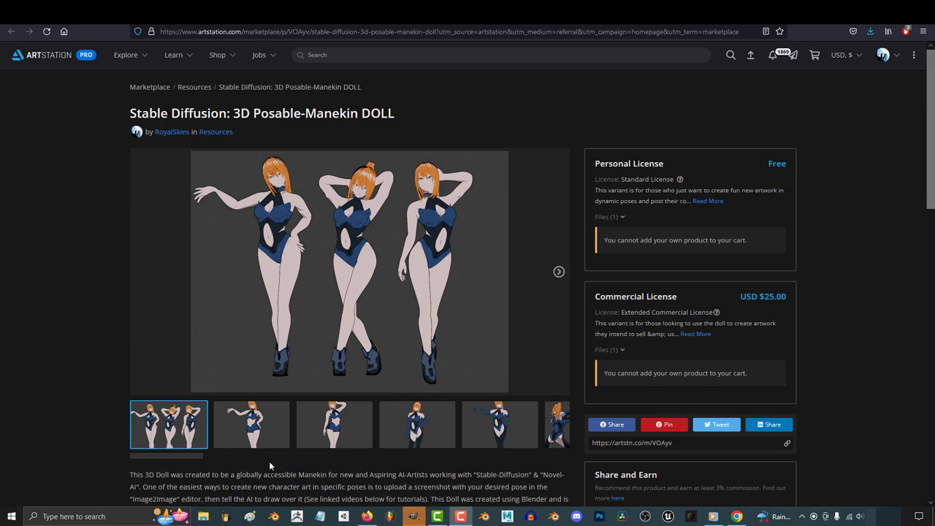
# Step through the doll's gallery poses up to the two-figure katana image, then view it full size
pyautogui.click(259, 436)
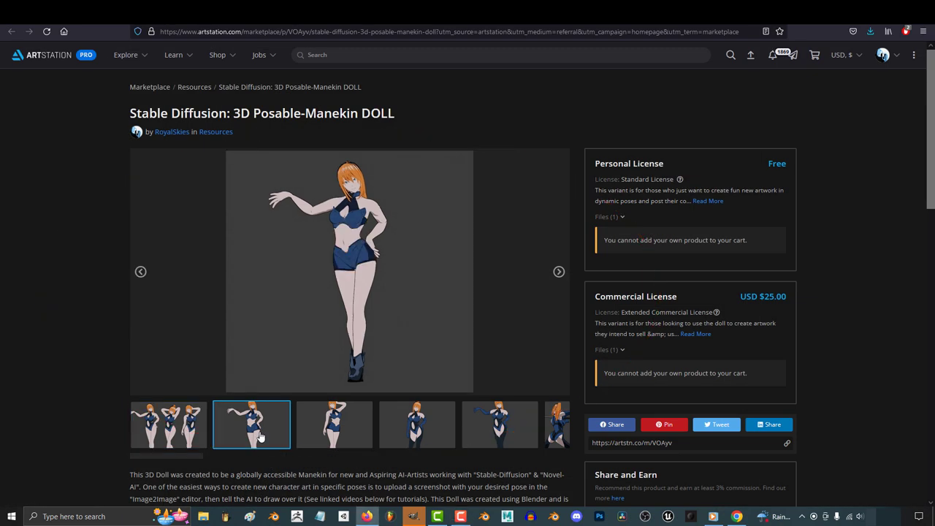
pyautogui.click(358, 438)
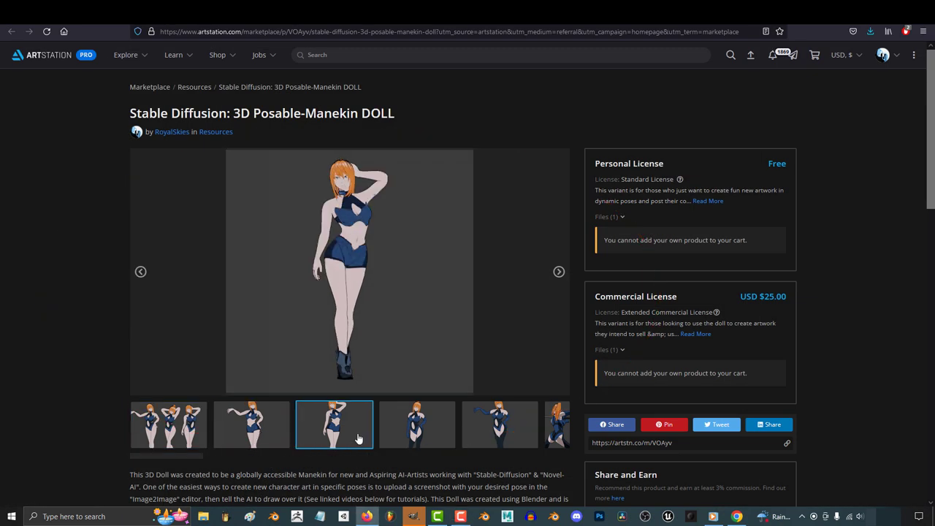
pyautogui.click(411, 437)
pyautogui.click(494, 437)
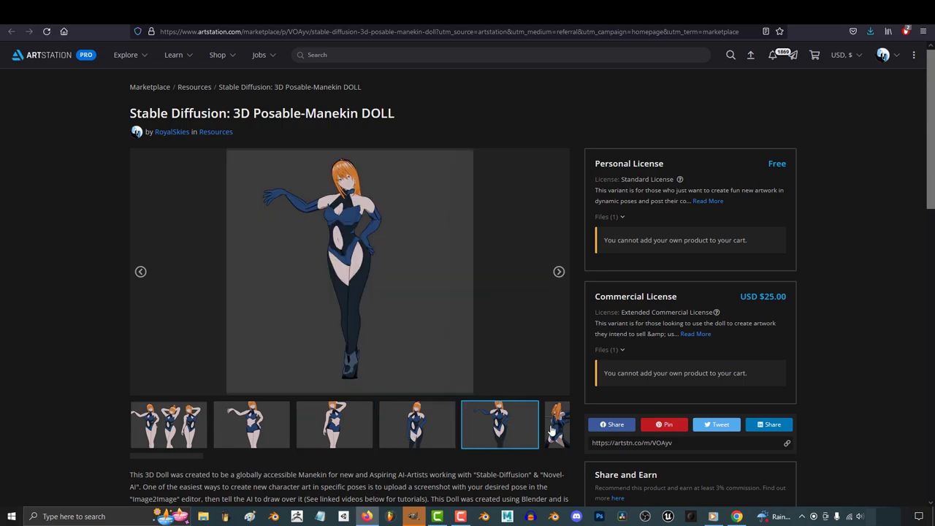
pyautogui.click(557, 430)
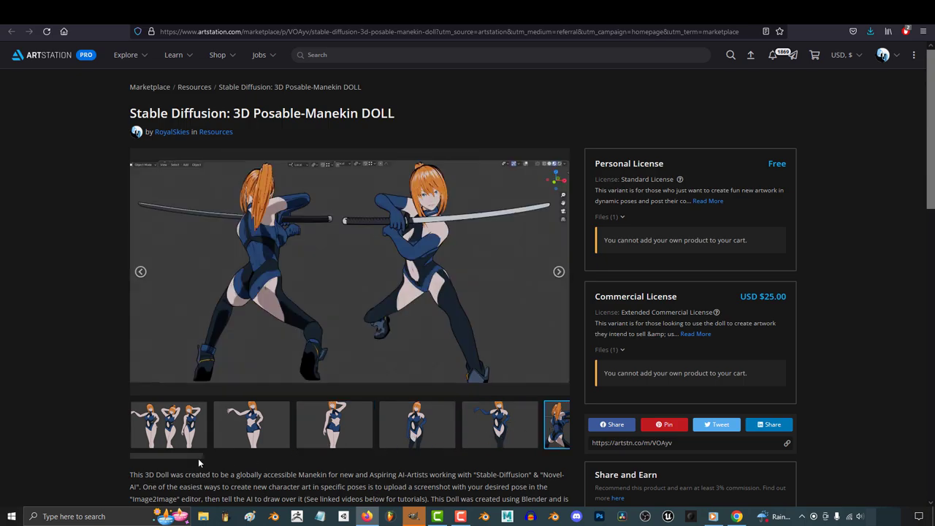
pyautogui.moveTo(196, 458); pyautogui.dragTo(217, 456)
pyautogui.click(453, 343)
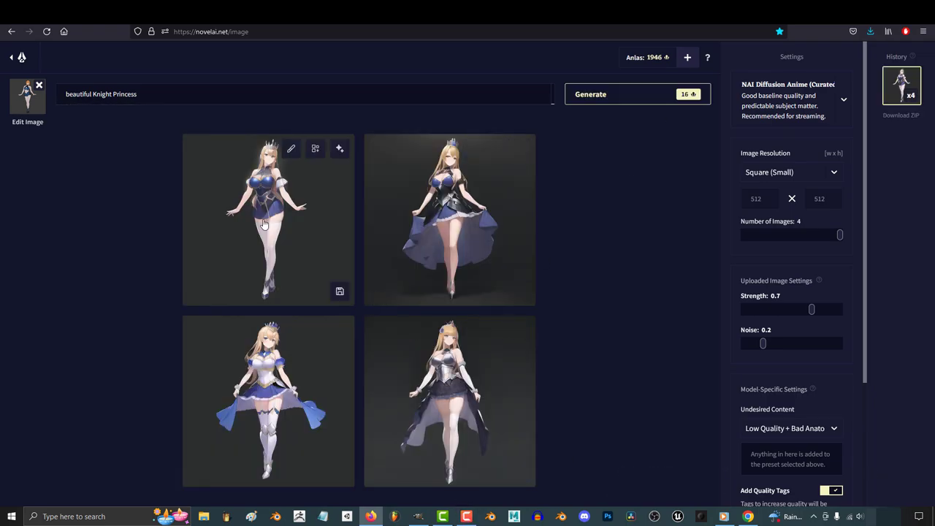
# Enlarge and close each Knight Princess result: top-left, bottom-left, bottom-right, then top-right
pyautogui.click(280, 249)
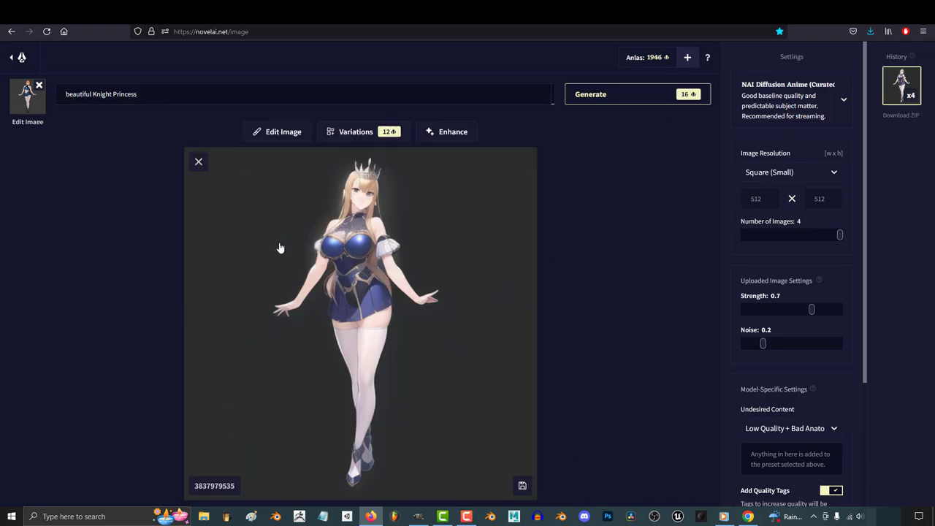
pyautogui.click(198, 162)
pyautogui.click(293, 396)
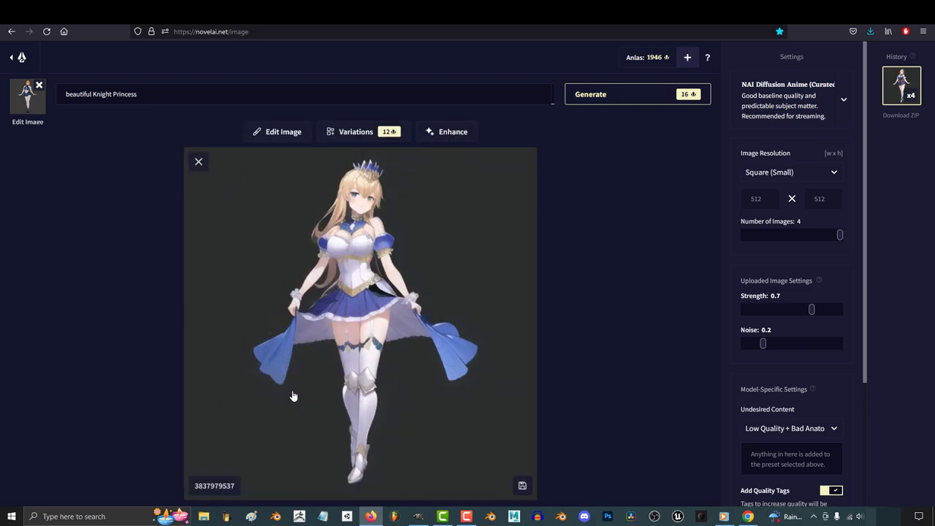
pyautogui.click(199, 162)
pyautogui.click(436, 403)
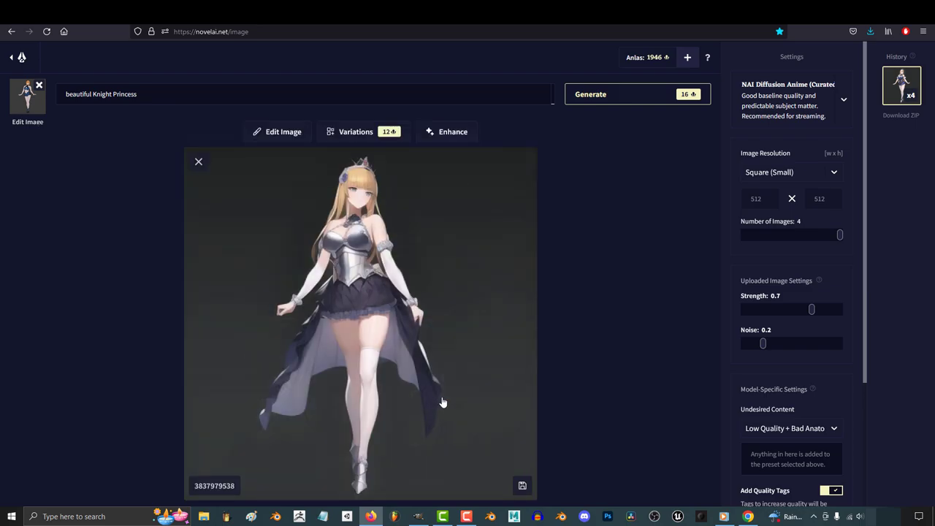
pyautogui.click(198, 162)
pyautogui.click(501, 261)
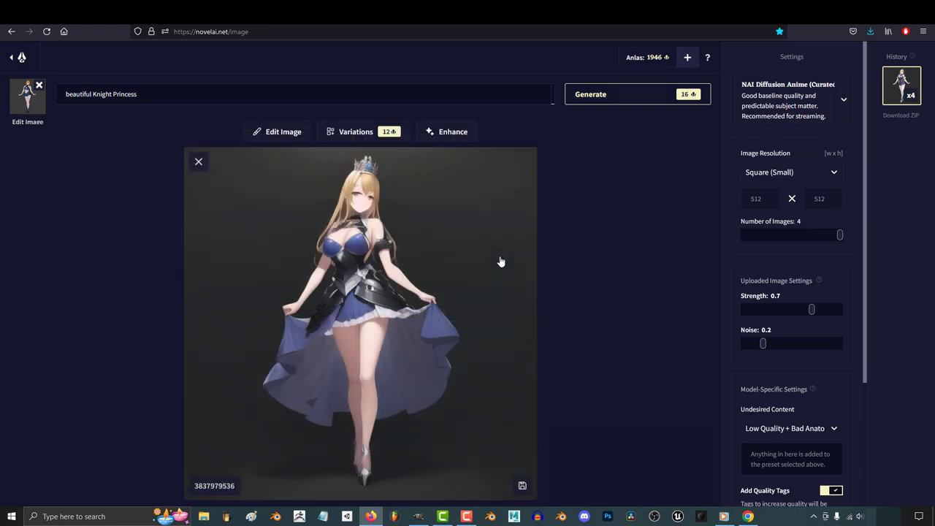
pyautogui.click(198, 162)
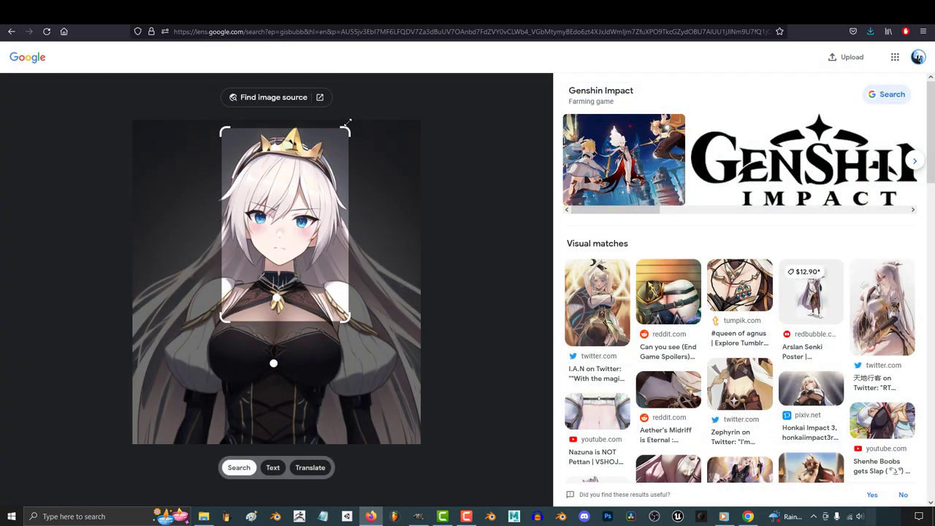
# Widen the Lens area to the whole crowned character image and look up its image source
pyautogui.moveTo(348, 122); pyautogui.dragTo(361, 121)
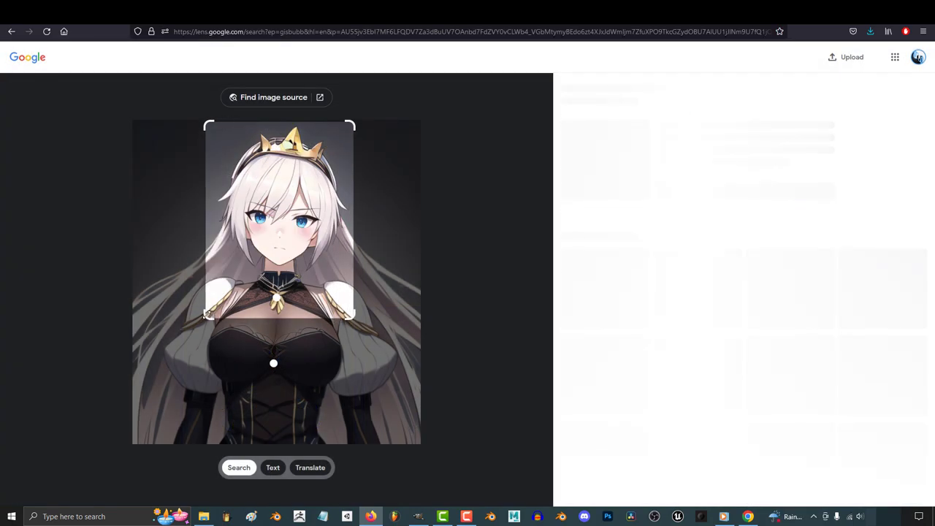
pyautogui.scroll(-2, 637, 334)
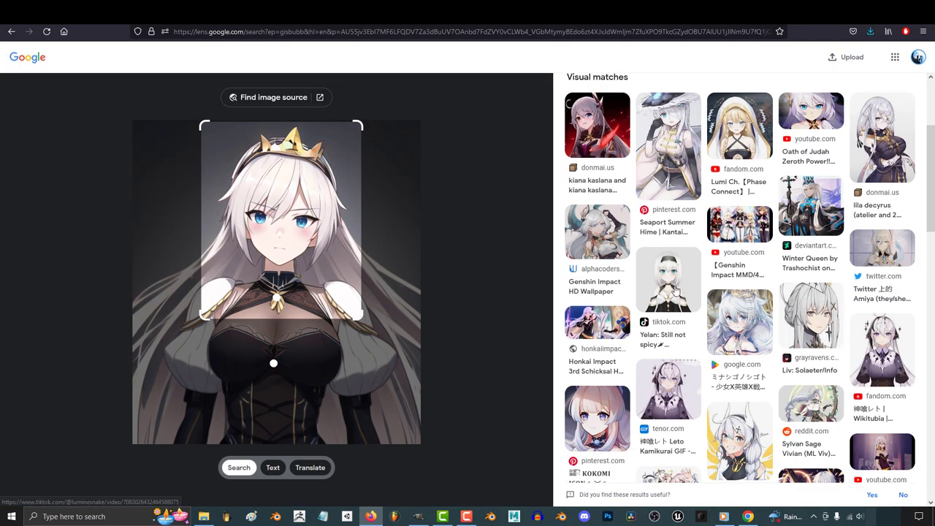
pyautogui.scroll(-5, 884, 260)
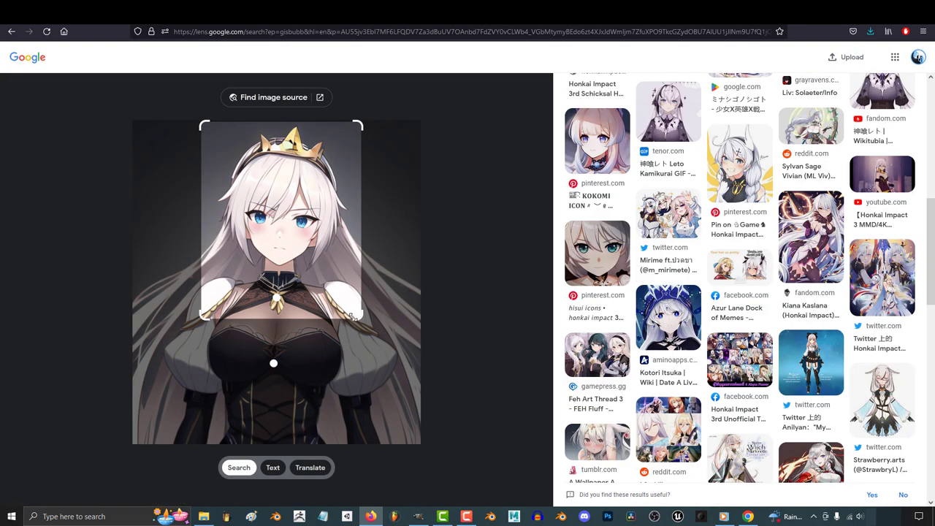
pyautogui.click(183, 414)
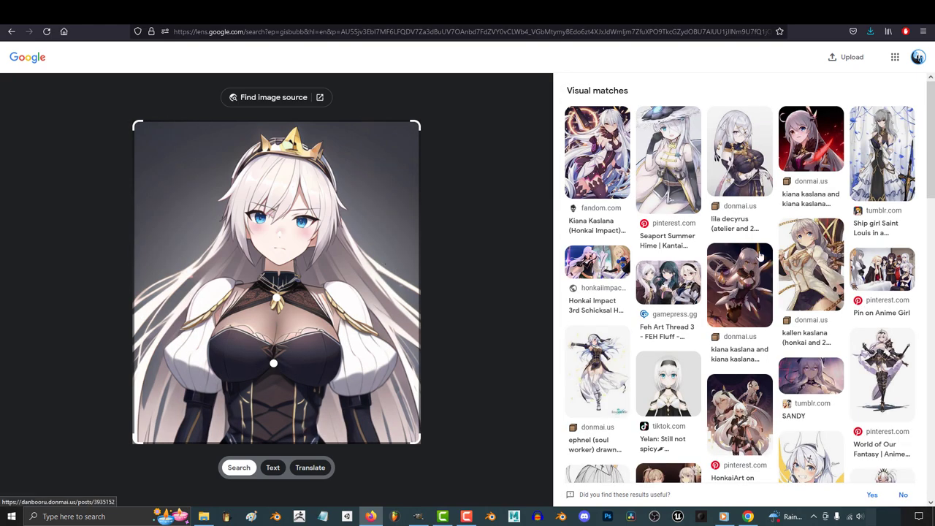
pyautogui.scroll(-3, 888, 369)
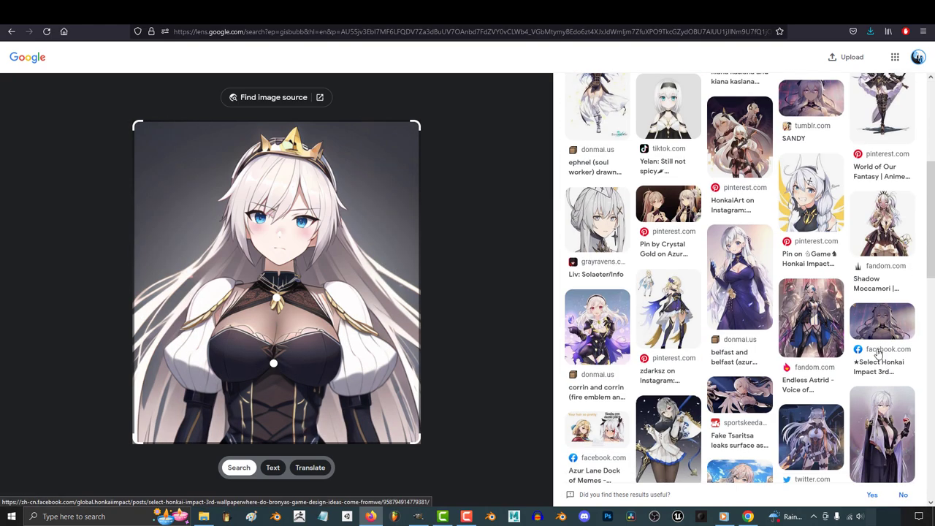
pyautogui.click(289, 96)
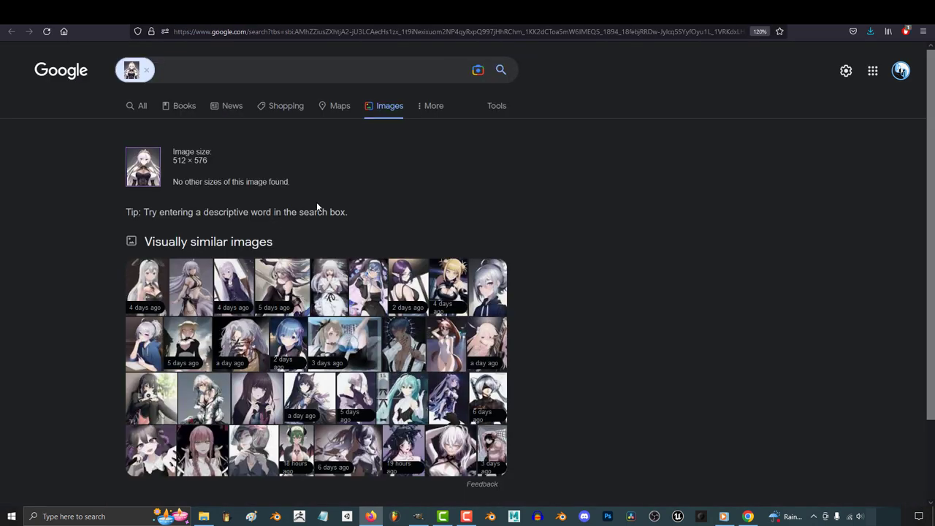
# Preview the first look-alike results, including the Shikamaru and HubPages images
pyautogui.scroll(-2, 317, 204)
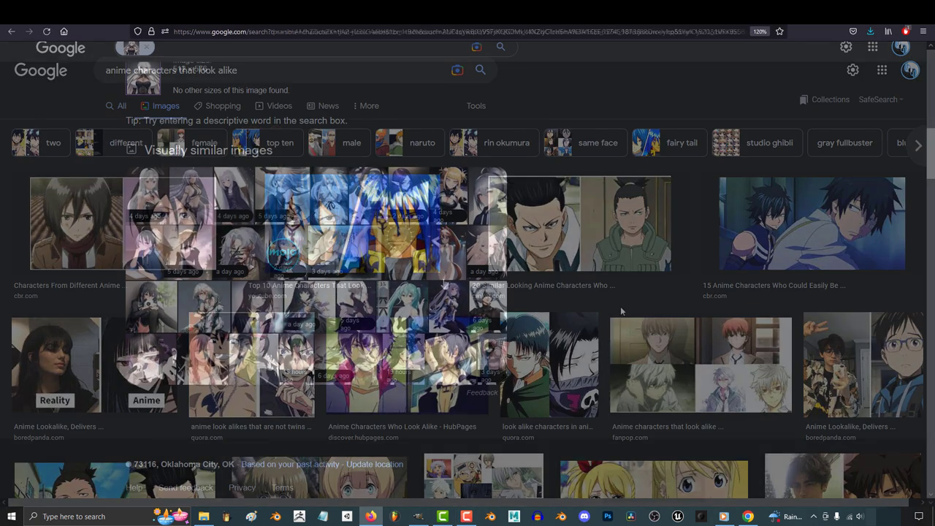
pyautogui.click(143, 121)
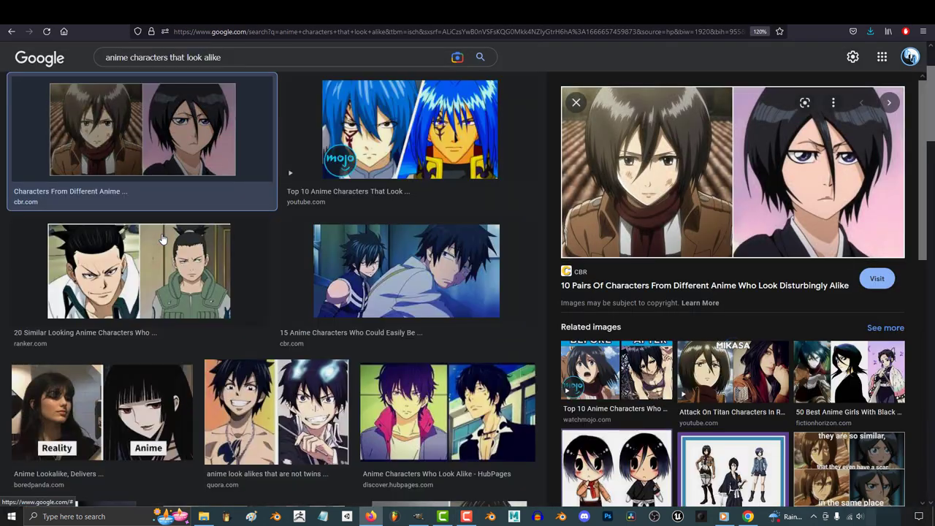
pyautogui.click(410, 132)
pyautogui.click(171, 298)
pyautogui.scroll(-2, 314, 245)
pyautogui.click(446, 230)
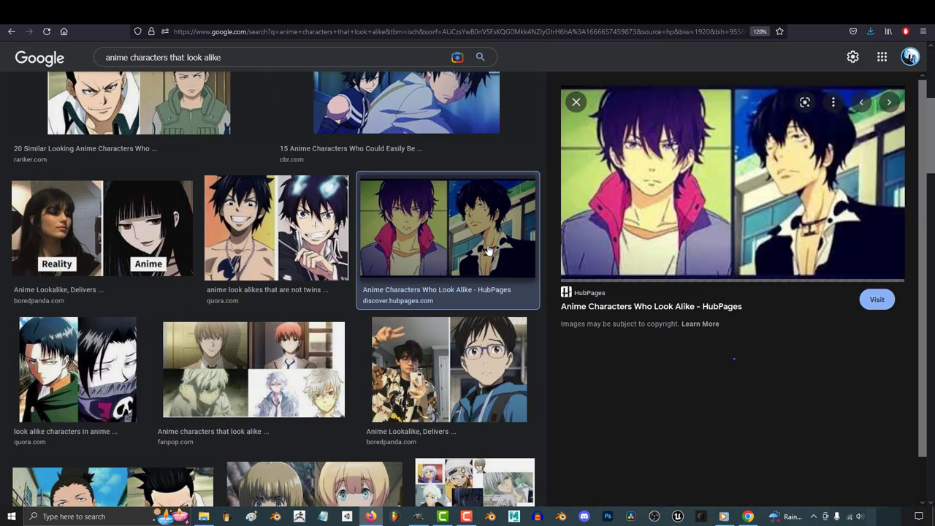
# Preview the Quora, Armin, Lucy and Stack Exchange same-faces results
pyautogui.click(285, 253)
pyautogui.scroll(-2, 286, 253)
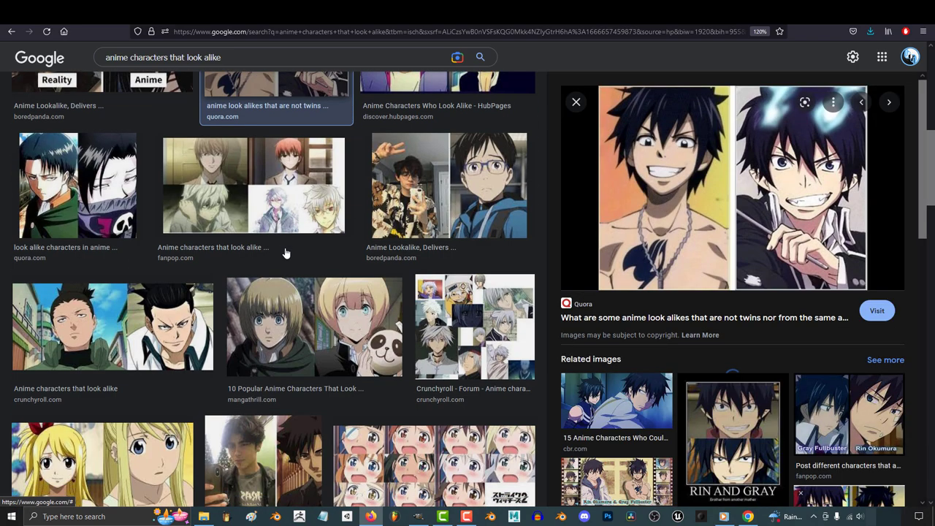
pyautogui.click(300, 325)
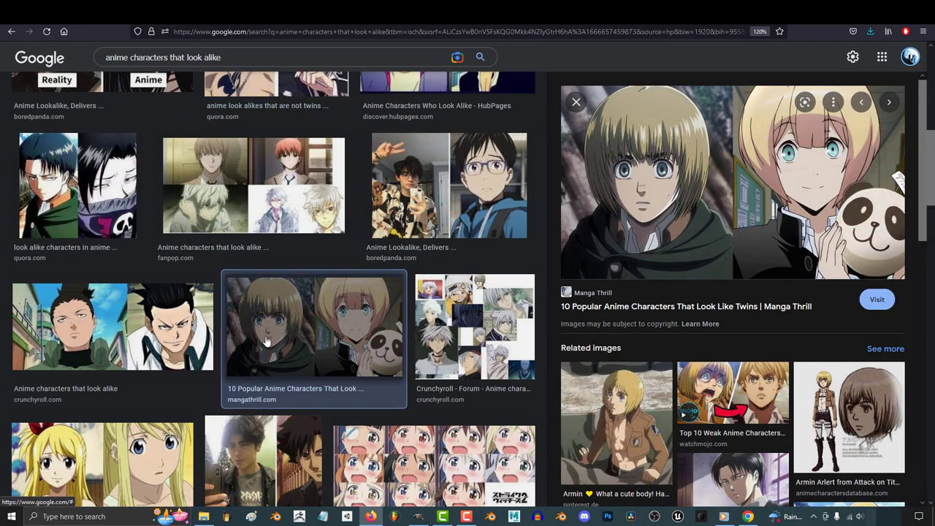
pyautogui.scroll(-2, 219, 322)
pyautogui.click(187, 311)
pyautogui.scroll(-1, 306, 292)
pyautogui.click(434, 194)
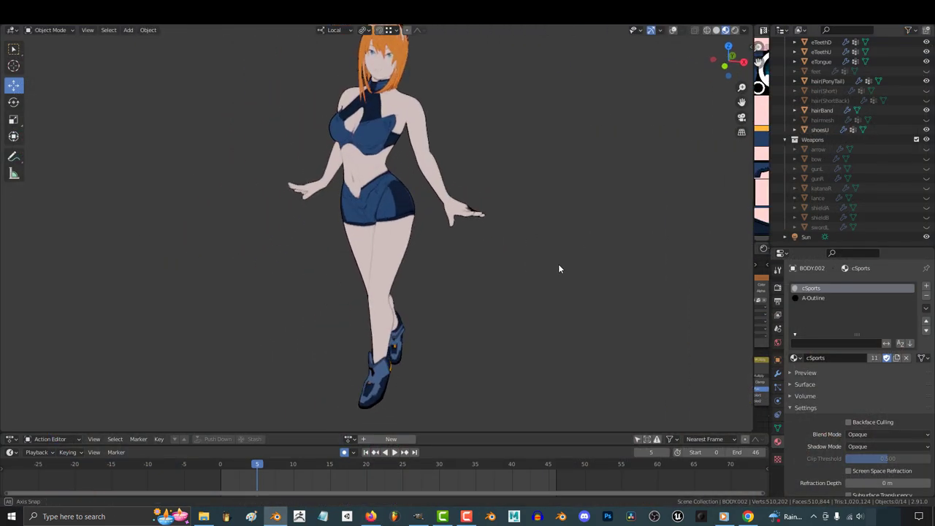
# Orbit around the orange-haired character and play the pose animation from frames 4 and 2
pyautogui.moveTo(559, 269); pyautogui.dragTo(265, 245, button='middle')
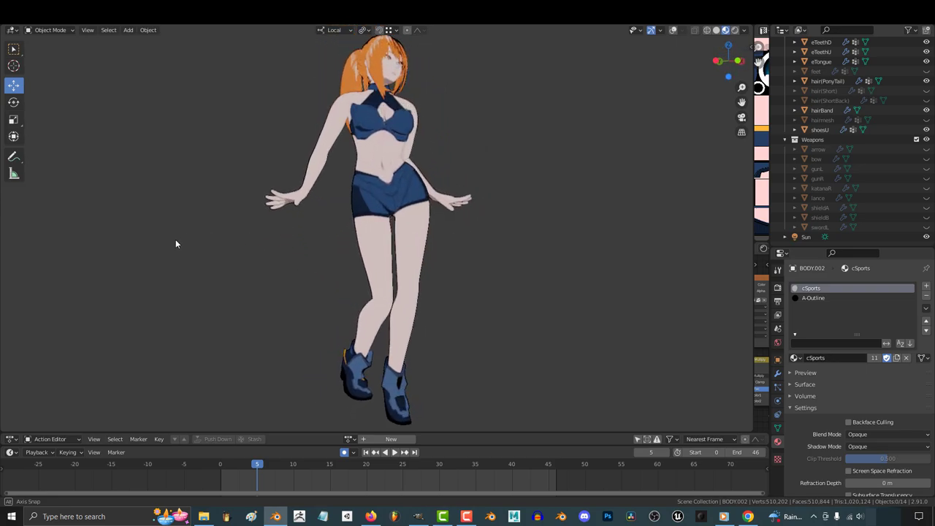
pyautogui.moveTo(176, 239); pyautogui.dragTo(566, 270, button='middle')
pyautogui.moveTo(339, 373); pyautogui.dragTo(409, 409, button='middle')
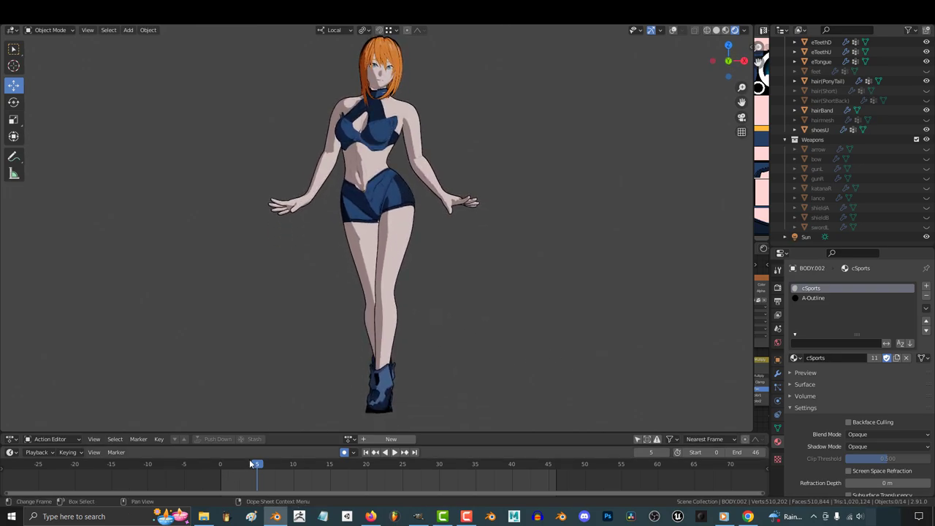
pyautogui.click(251, 465)
pyautogui.press('space')
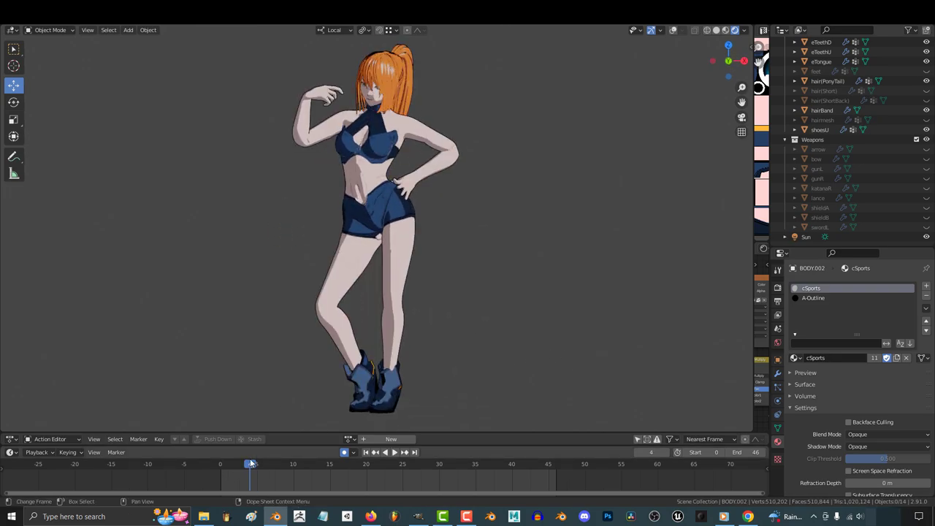
pyautogui.click(238, 465)
pyautogui.press('space')
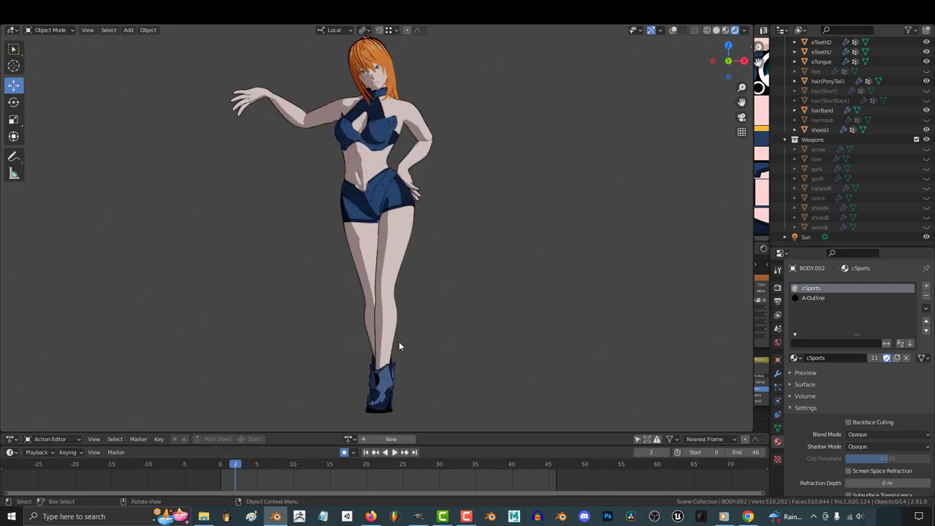
pyautogui.moveTo(399, 342); pyautogui.dragTo(438, 325, button='middle')
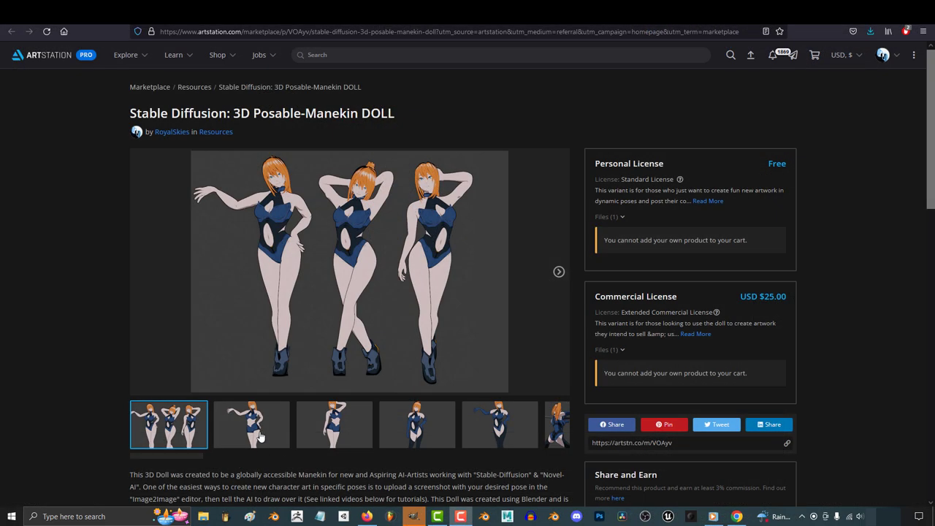
# Show the doll's second through fifth pose images, then open the Lexica portrait's prompt and seed
pyautogui.click(259, 436)
pyautogui.click(358, 442)
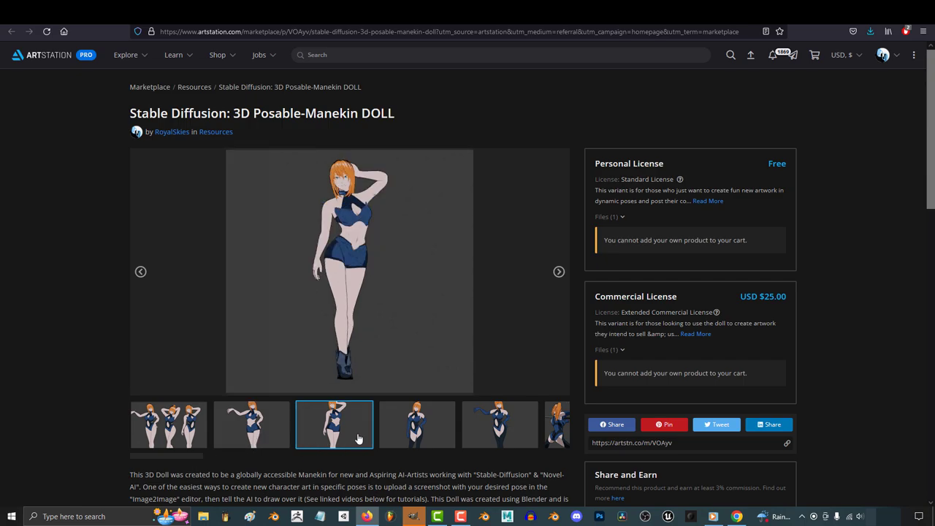
pyautogui.click(411, 437)
pyautogui.click(493, 437)
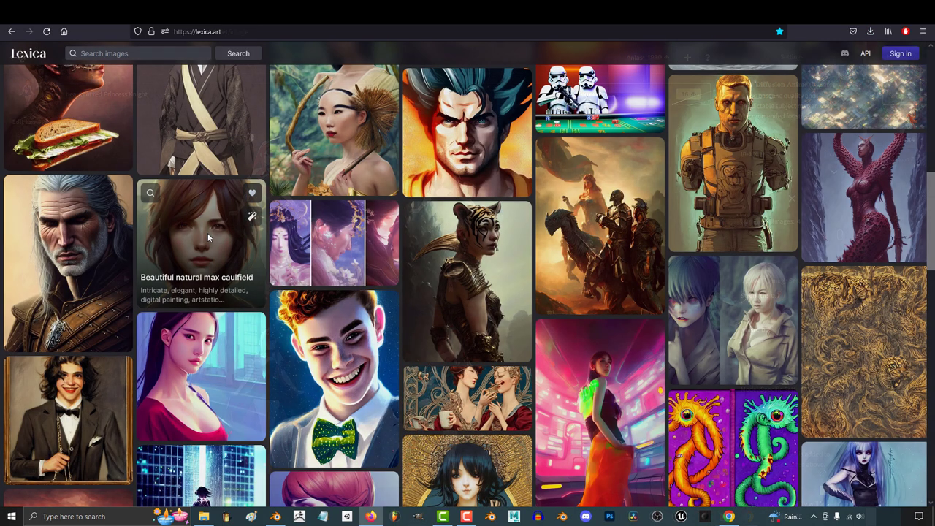
pyautogui.click(208, 233)
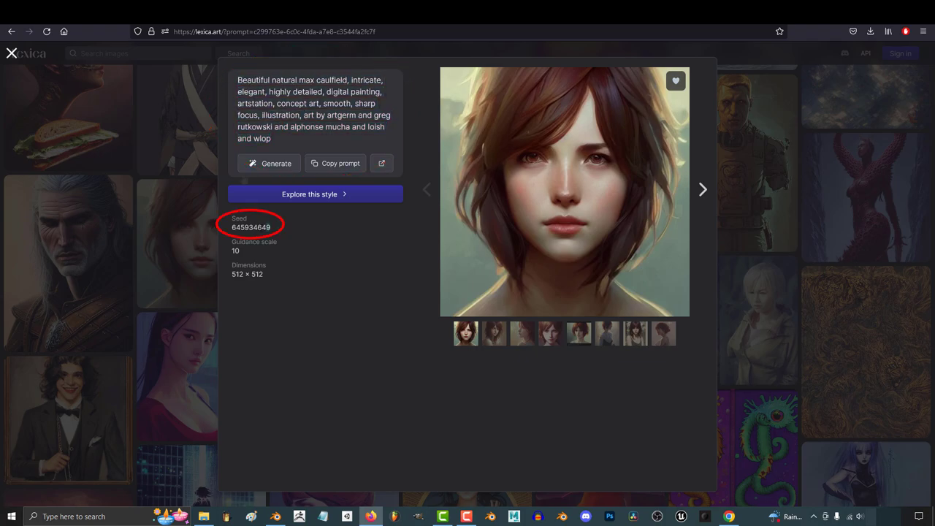
# View portrait variations two through six in the Lexica image modal
pyautogui.click(495, 334)
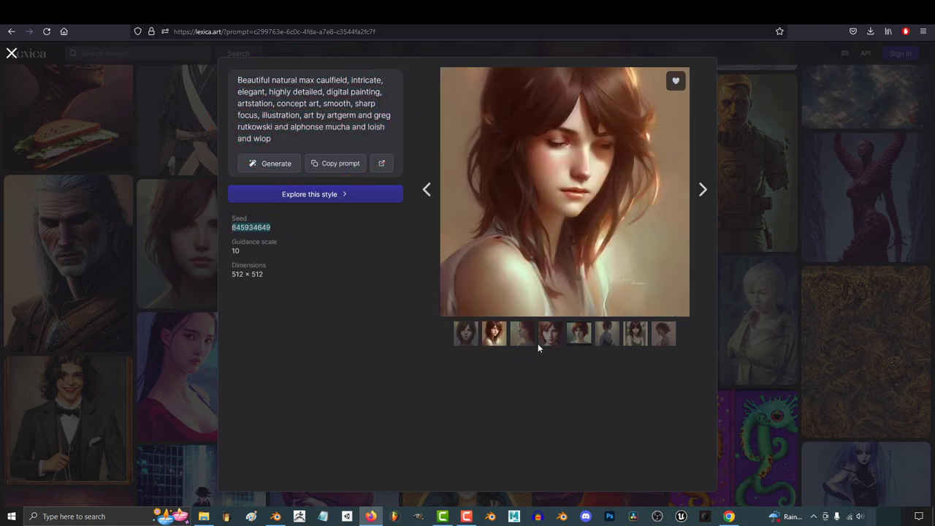
pyautogui.click(523, 335)
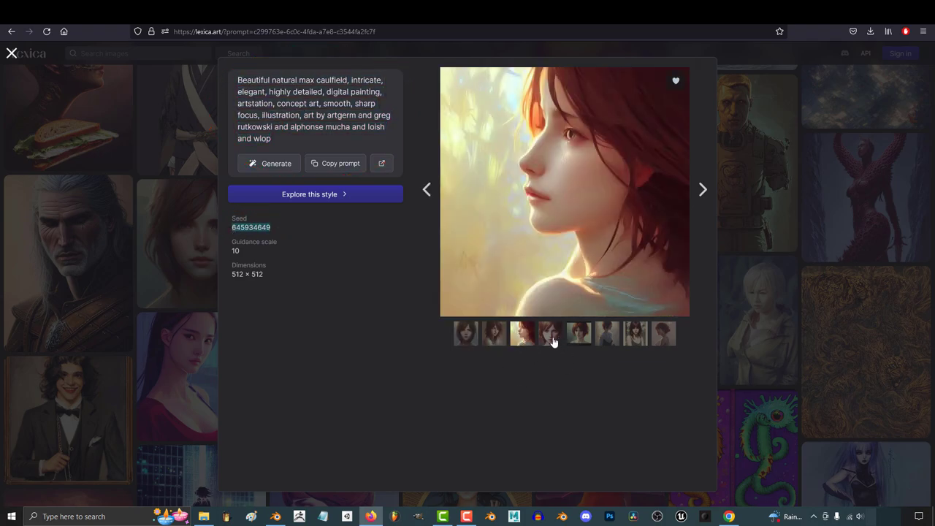
pyautogui.click(552, 335)
pyautogui.click(579, 336)
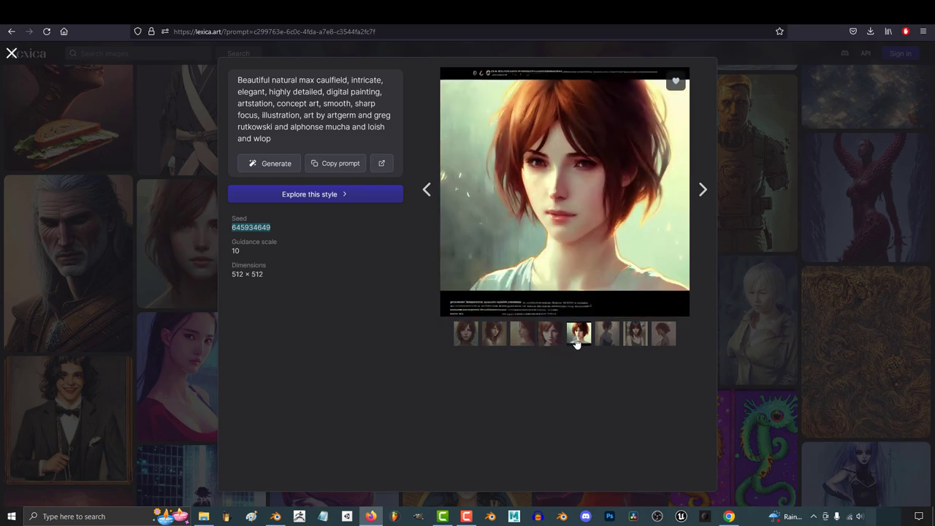
pyautogui.click(601, 338)
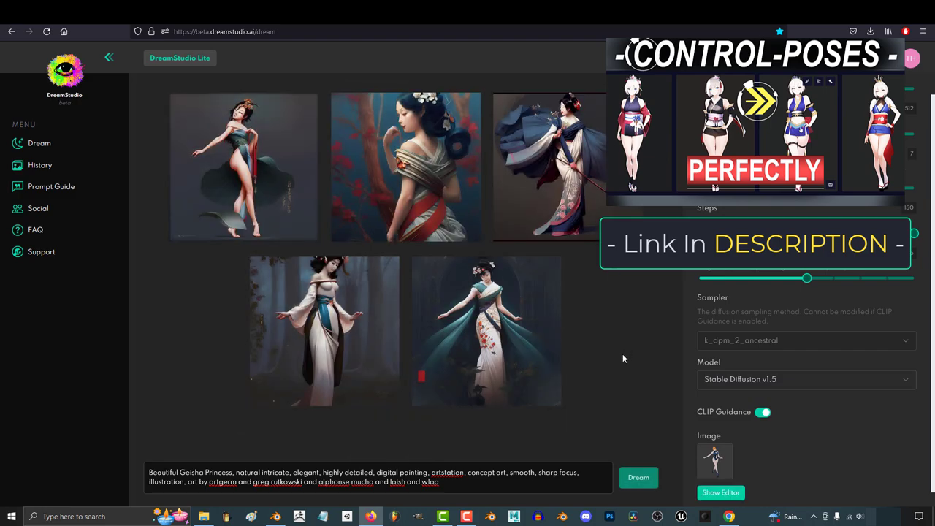
# Generate two new Geisha Princess batches, then scrub the doll's animation to a new pose
pyautogui.click(638, 477)
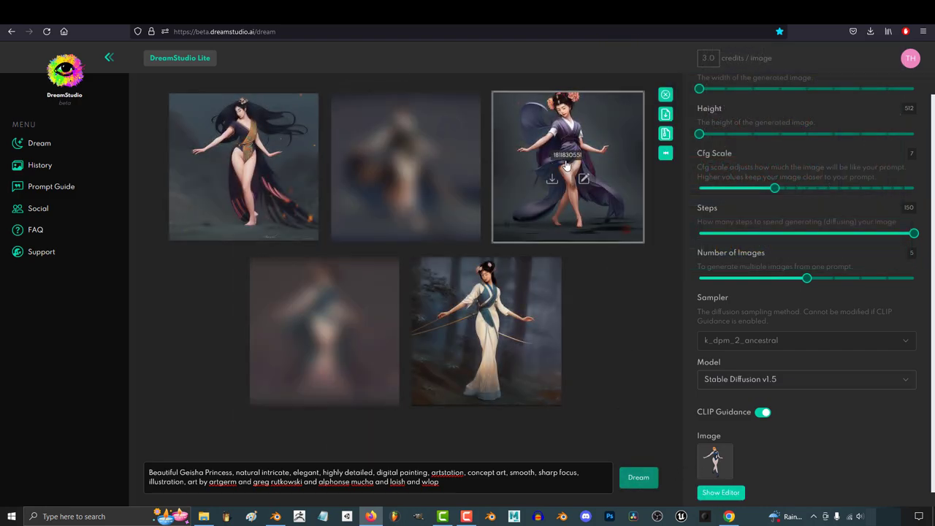
pyautogui.click(655, 472)
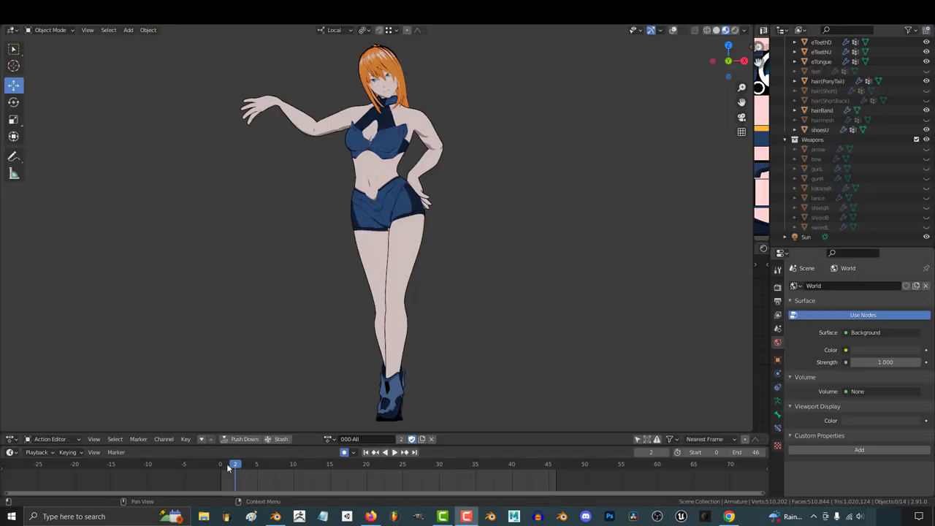
pyautogui.moveTo(227, 463); pyautogui.dragTo(311, 466)
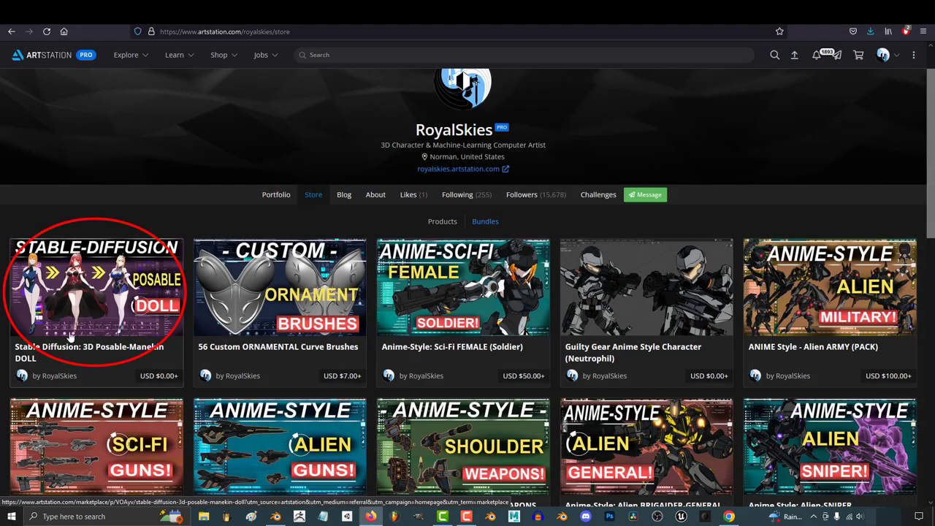
# Open the Posable-Manekin DOLL product page and orbit the Blender doll back and front
pyautogui.click(55, 316)
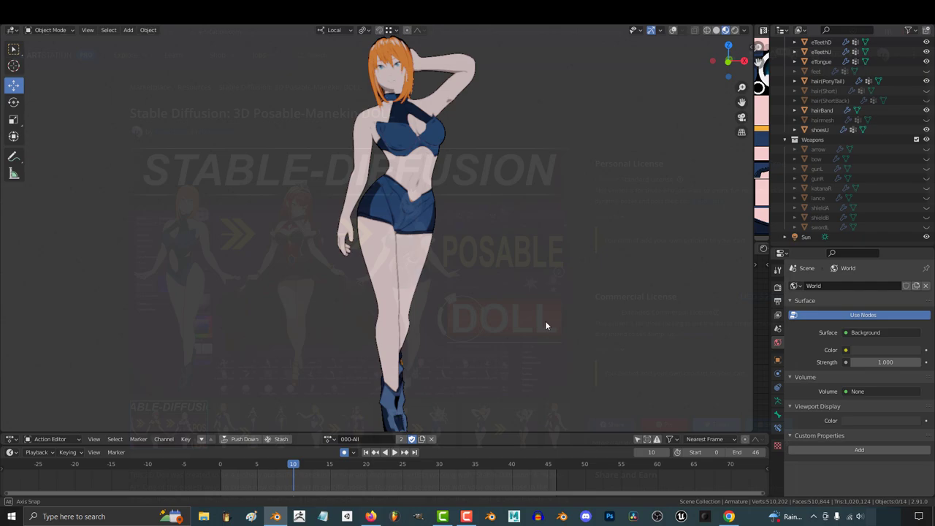
pyautogui.moveTo(545, 321); pyautogui.dragTo(379, 366, button='middle')
pyautogui.scroll(5, 379, 366)
pyautogui.moveTo(532, 359); pyautogui.dragTo(468, 303, button='middle')
pyautogui.scroll(-3, 438, 315)
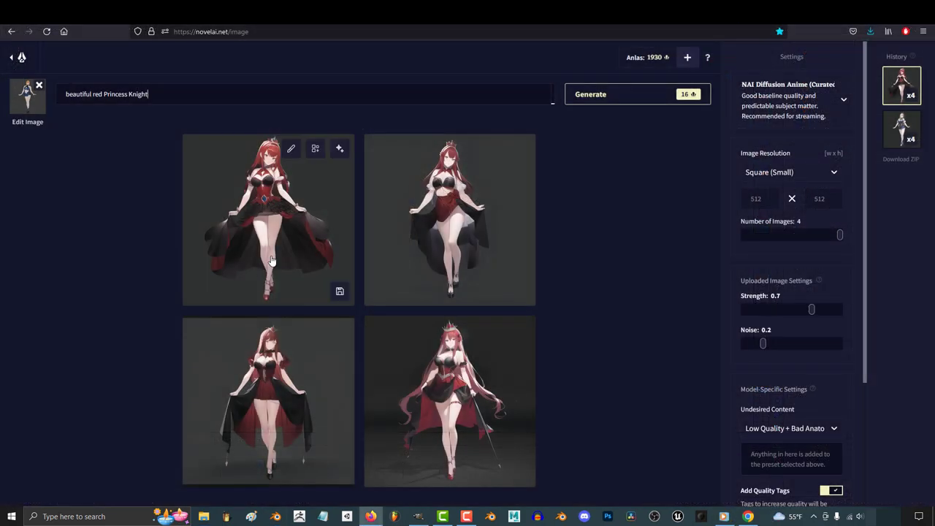
# Enlarge and close the Princess Knight images one by one across the grid
pyautogui.click(271, 261)
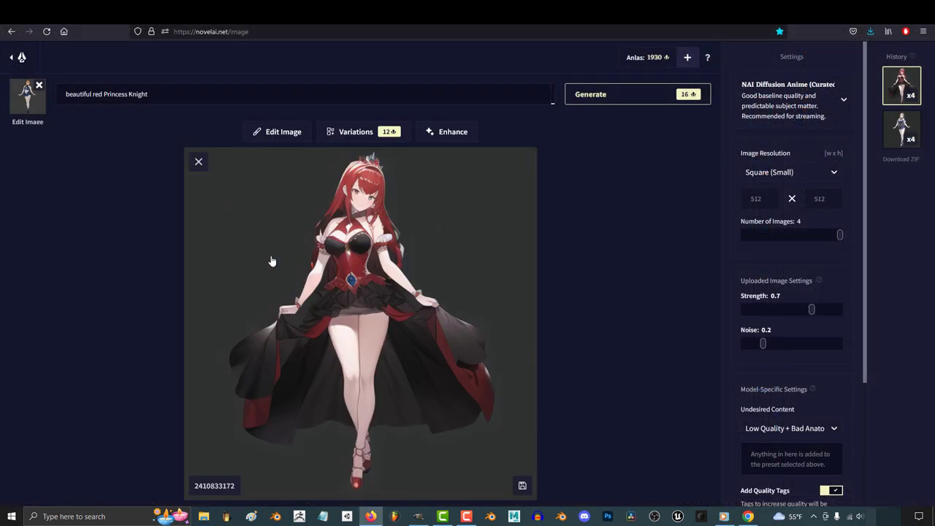
pyautogui.click(197, 162)
pyautogui.click(451, 227)
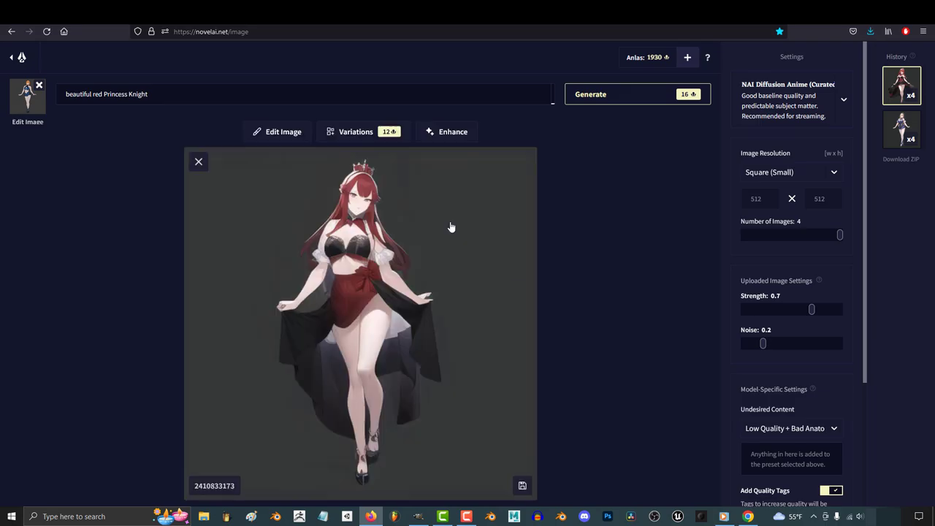
pyautogui.click(199, 163)
pyautogui.click(226, 374)
pyautogui.click(199, 160)
pyautogui.click(451, 375)
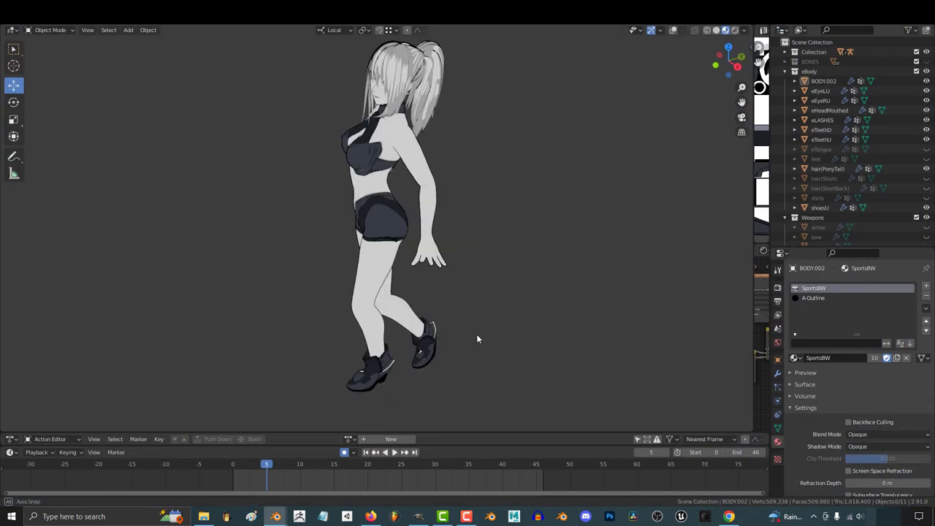
# Orbit the doll to side and front torso views and enlarge the top-left samurai princess image
pyautogui.moveTo(477, 339); pyautogui.dragTo(234, 295, button='middle')
pyautogui.scroll(6, 234, 294)
pyautogui.moveTo(482, 278); pyautogui.dragTo(516, 293, button='middle')
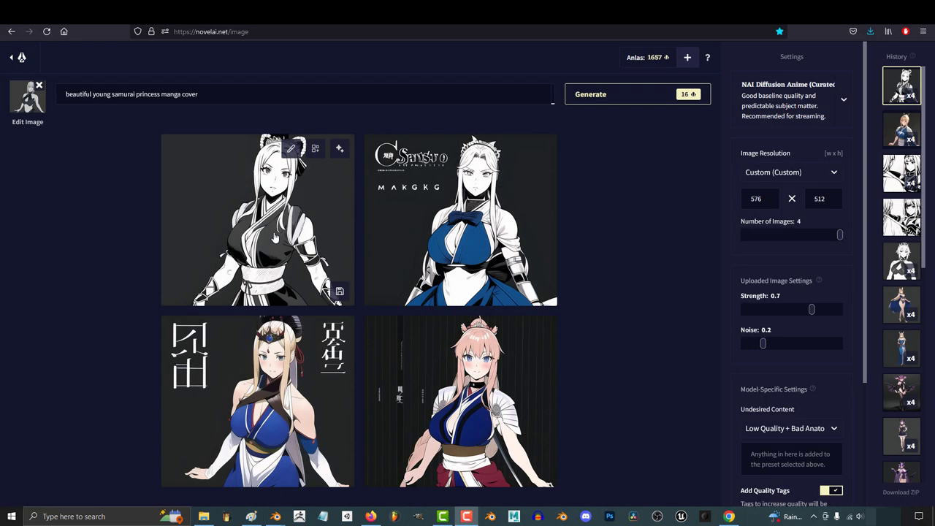
pyautogui.click(275, 238)
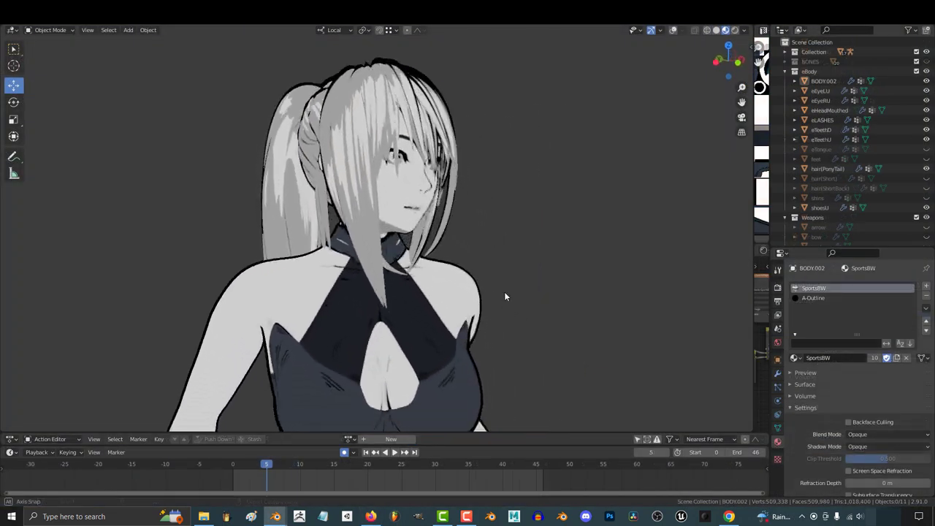
pyautogui.moveTo(505, 297); pyautogui.dragTo(548, 285, button='middle')
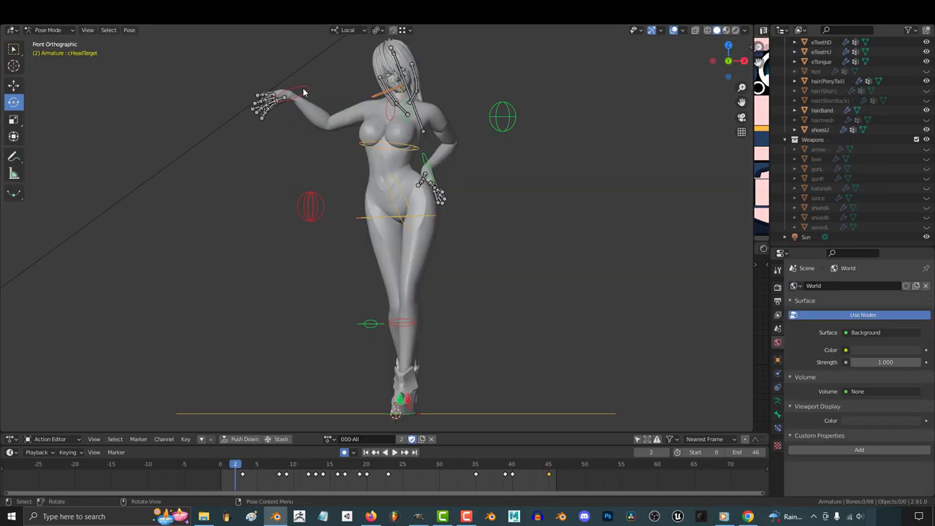
# Reposition both arms via handIK.R and handIK.L, scrub to frame 5, and rotate the sun lamp
pyautogui.press('g')
pyautogui.click(219, 146)
pyautogui.click(438, 194)
pyautogui.press('g')
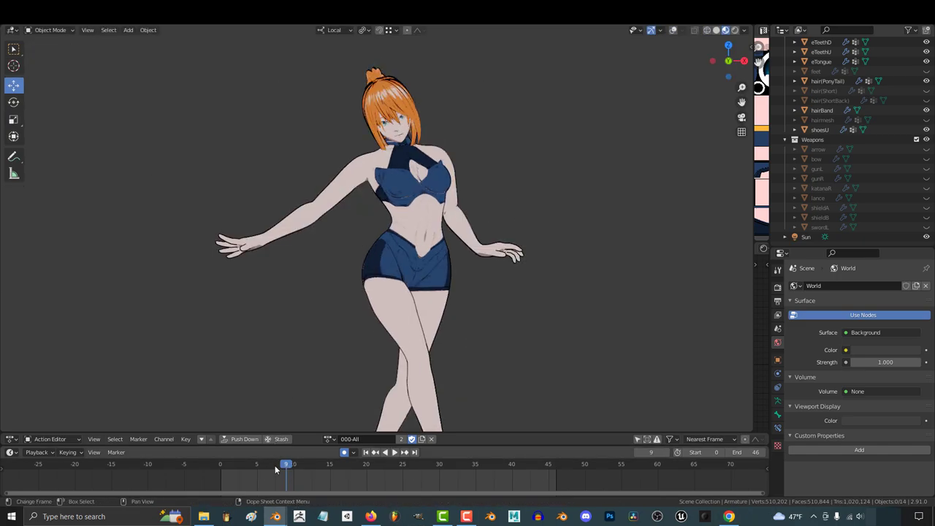
pyautogui.moveTo(276, 470); pyautogui.dragTo(262, 466)
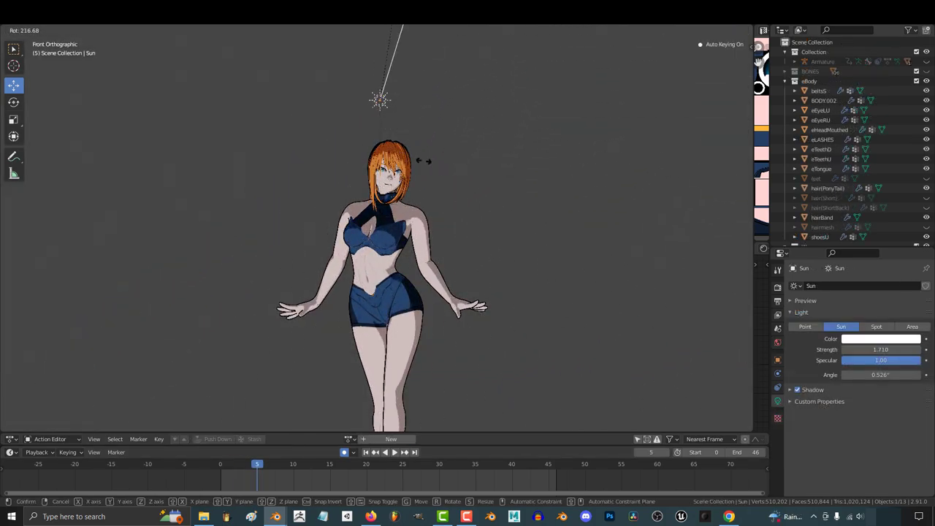
pyautogui.rightClick(424, 161)
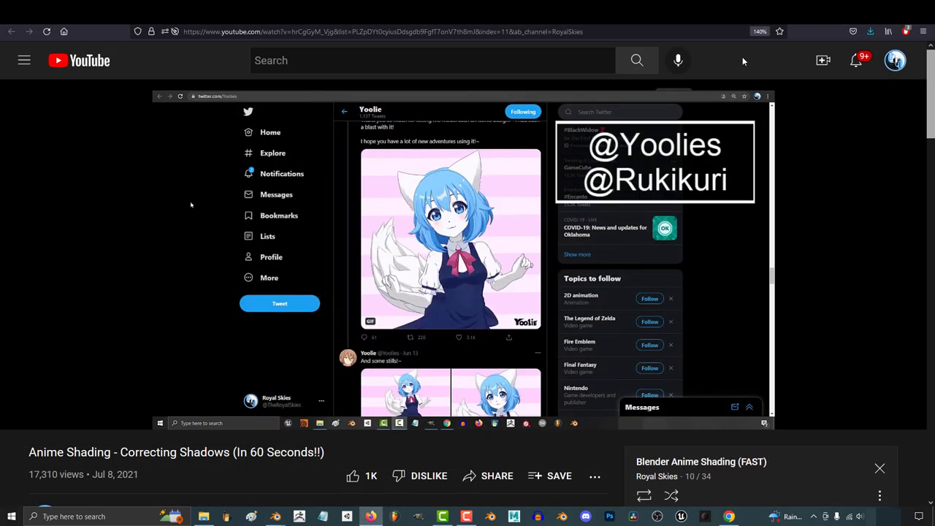
# Skip the Anime Shading - Correcting Shadows video ahead five seconds
pyautogui.press('Right')
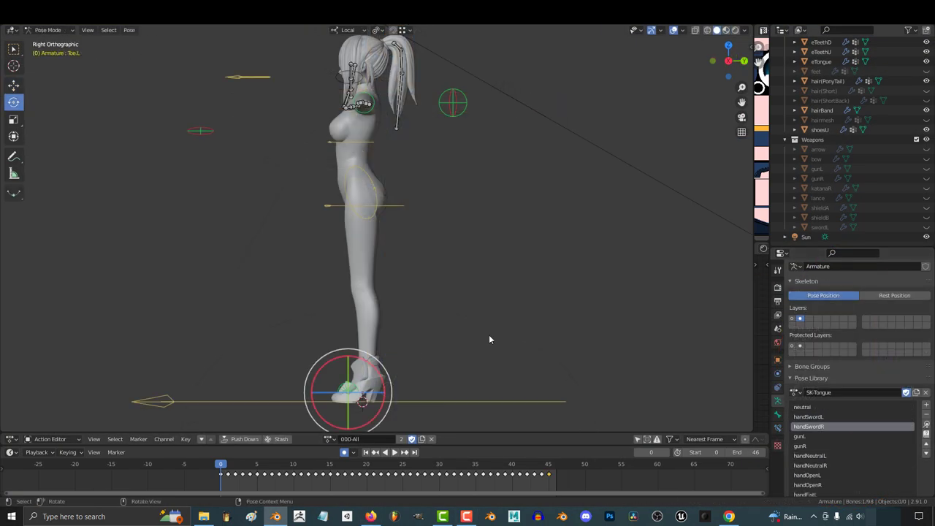
# Move the foot bone to swing the doll's leg up, checking it from back and right views
pyautogui.press('g')
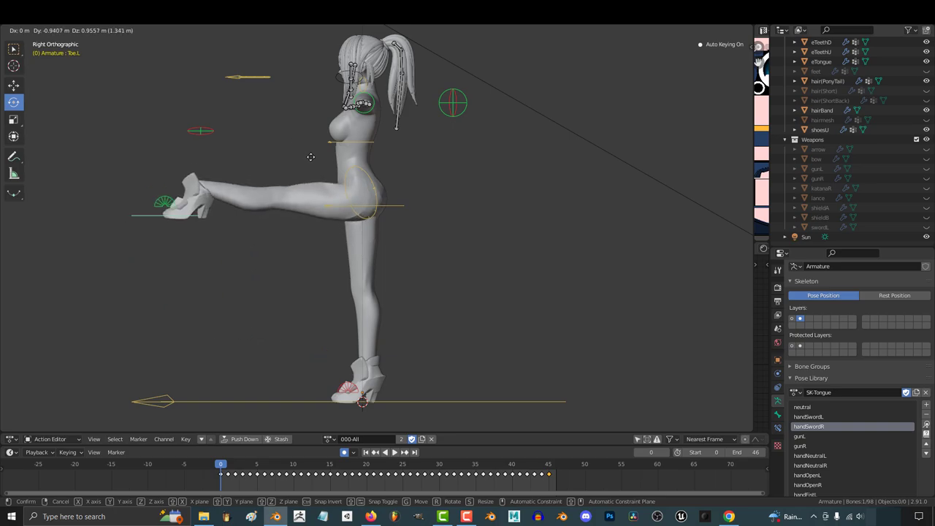
pyautogui.scroll(2, 310, 156)
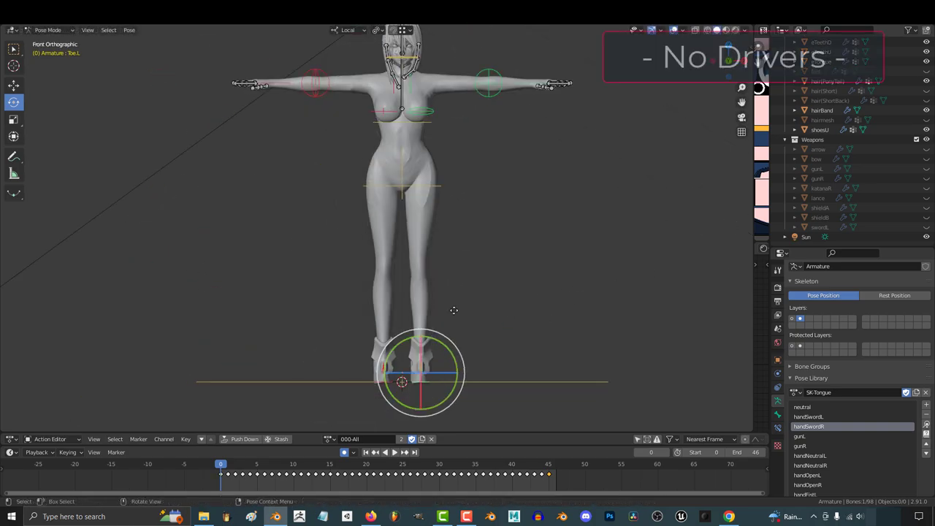
pyautogui.press('g')
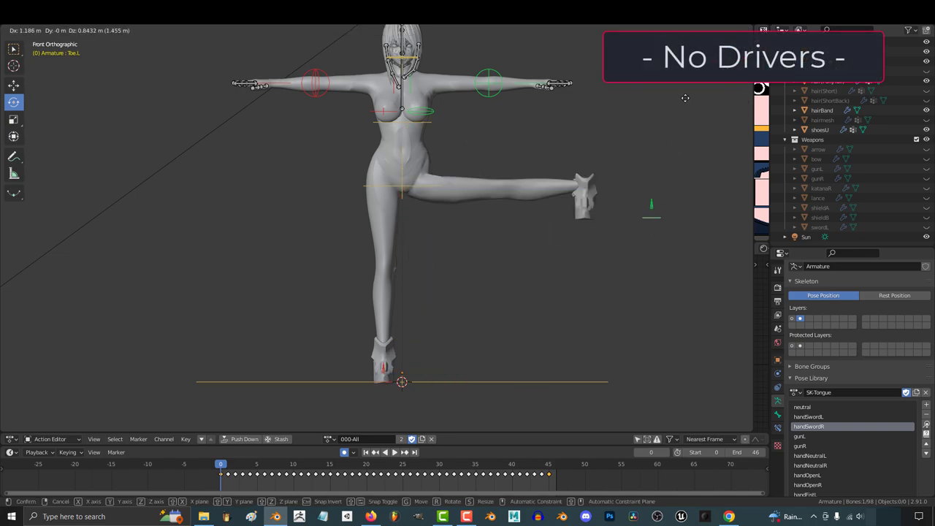
pyautogui.click(558, 228)
pyautogui.scroll(6, 547, 188)
pyautogui.moveTo(512, 285); pyautogui.dragTo(487, 323, button='middle')
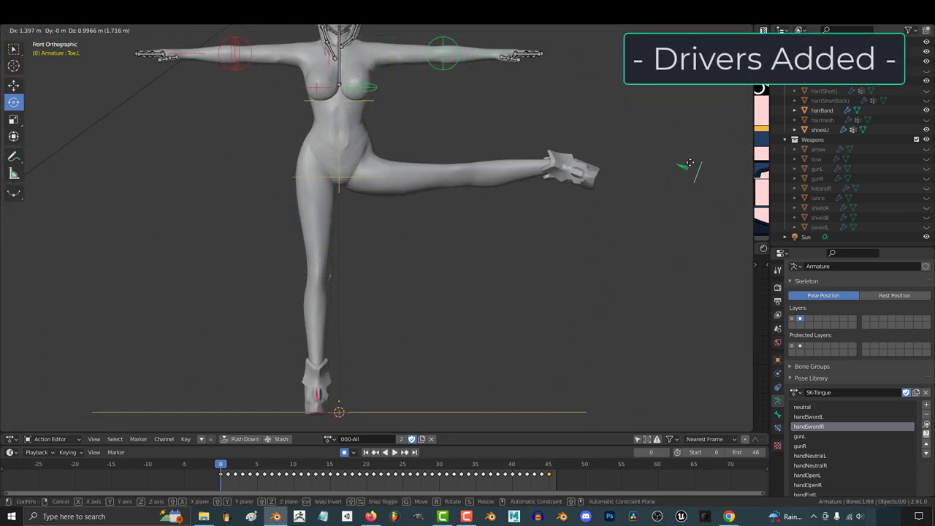
pyautogui.press('ctrl+KP_1')
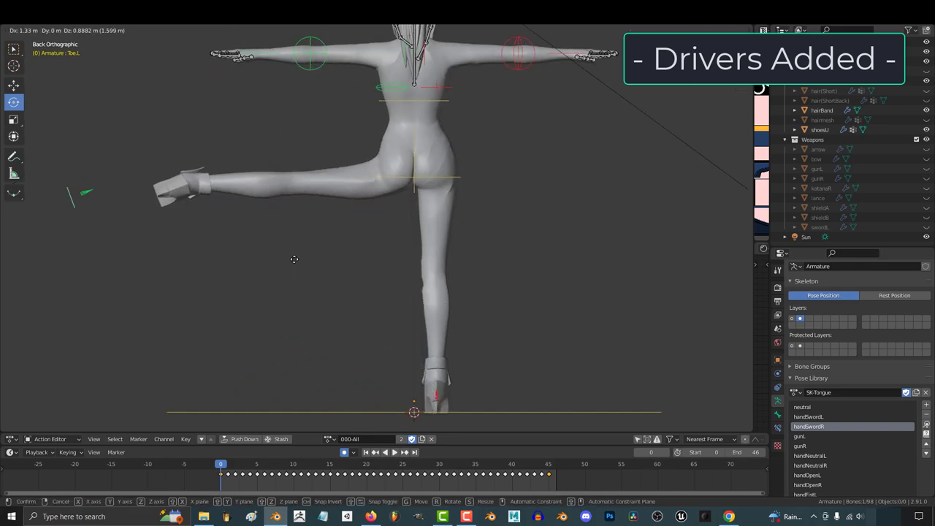
pyautogui.hotkey('shift', 'x')
pyautogui.press('KP_3')
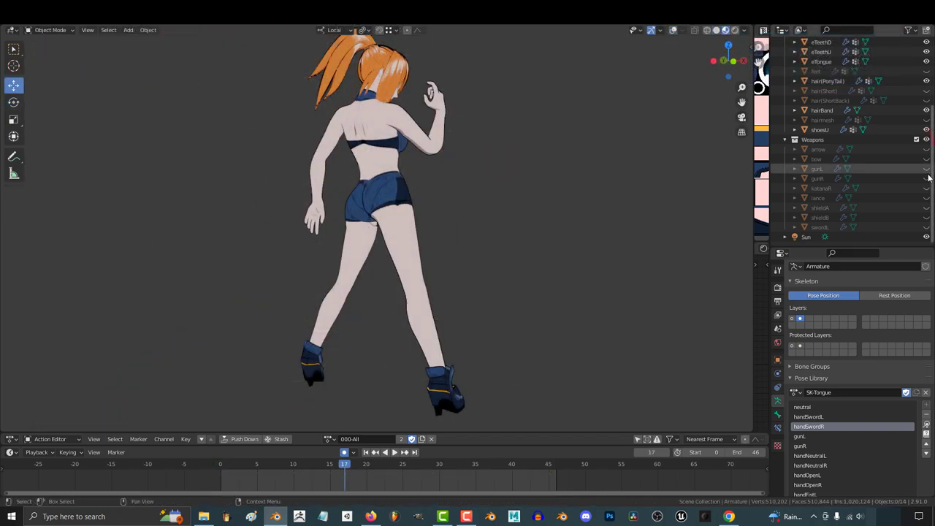
# Show the gun, hide the katana, and toggle the shield off and back on in the Outliner
pyautogui.click(926, 178)
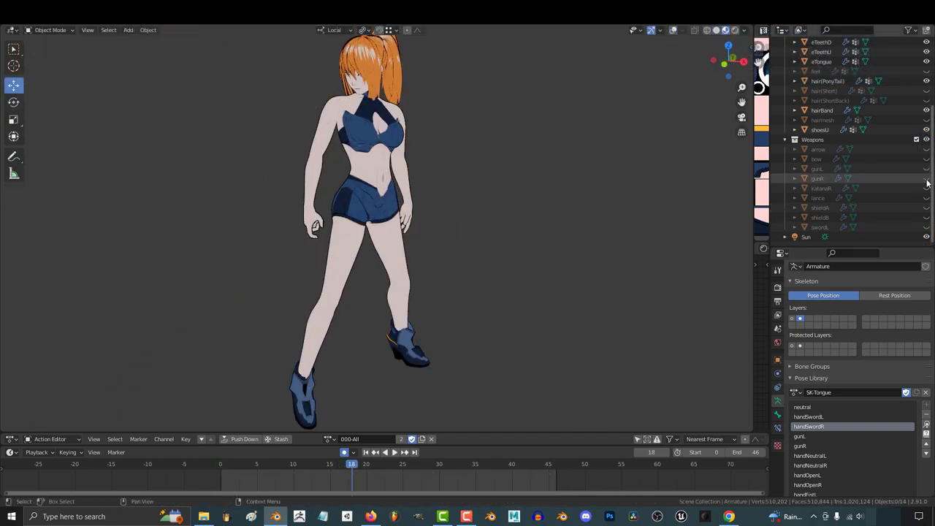
pyautogui.click(926, 189)
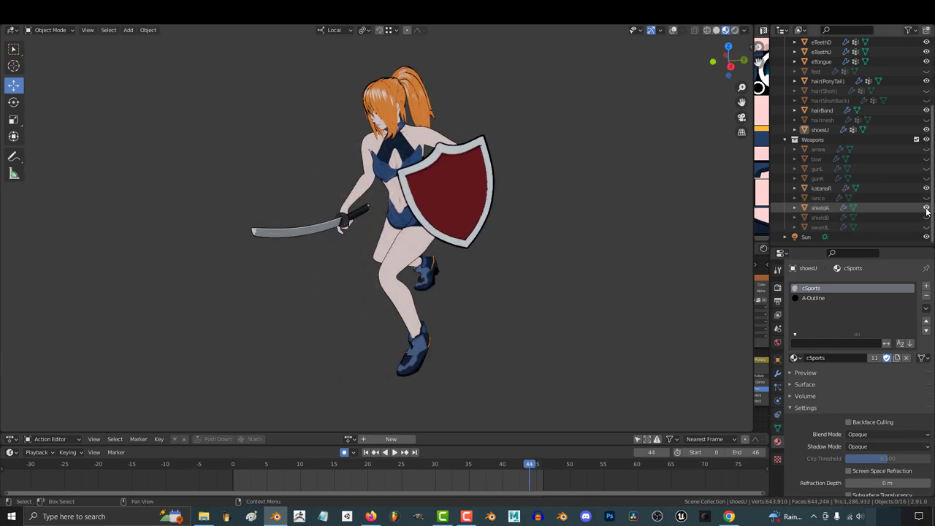
pyautogui.click(927, 218)
pyautogui.click(926, 218)
# Hide the shield, then view the archer, standing, kneeling sword, seated katana, kicking and spear pose previews
pyautogui.click(926, 218)
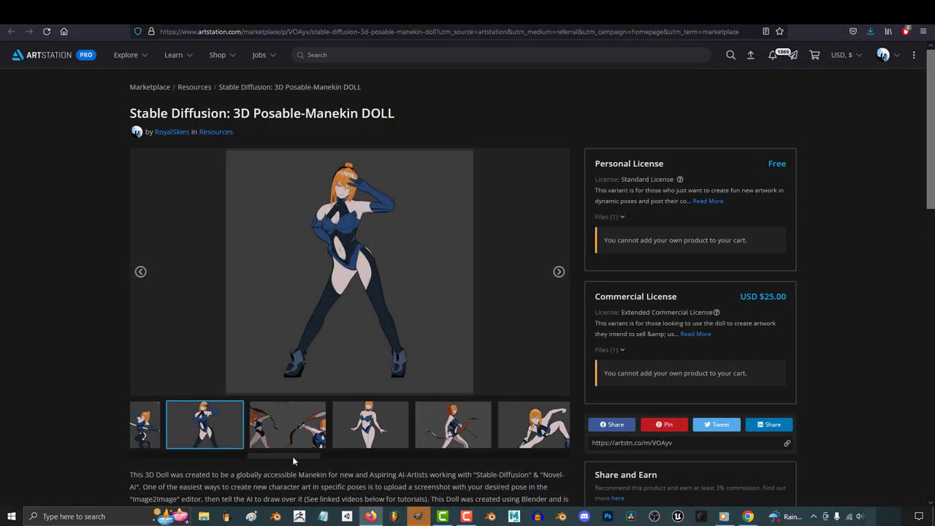
pyautogui.click(291, 431)
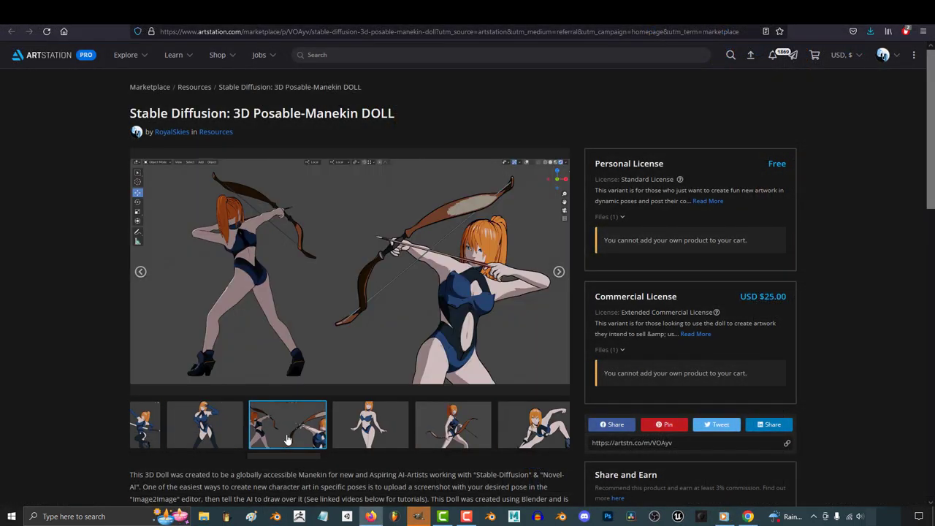
pyautogui.click(378, 435)
pyautogui.click(471, 436)
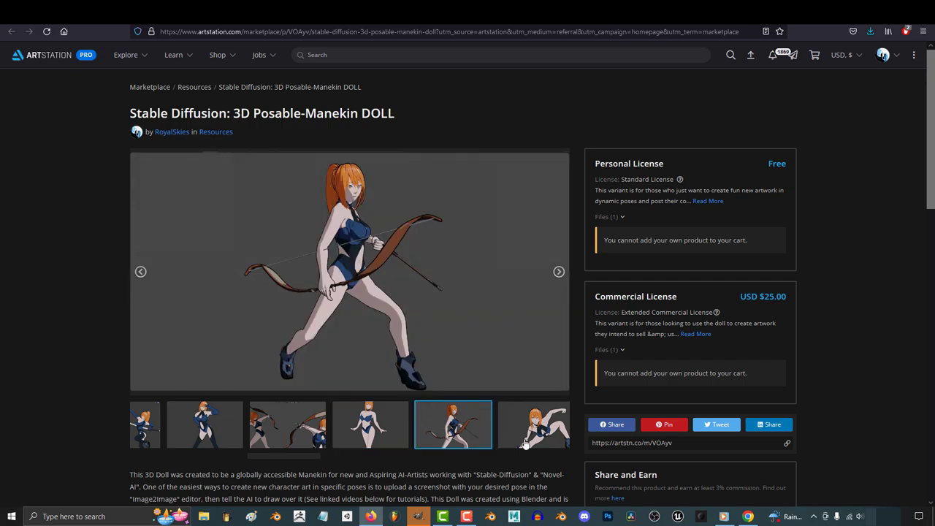
pyautogui.click(539, 437)
pyautogui.moveTo(323, 454); pyautogui.dragTo(382, 457)
pyautogui.click(275, 437)
pyautogui.click(339, 439)
pyautogui.click(420, 437)
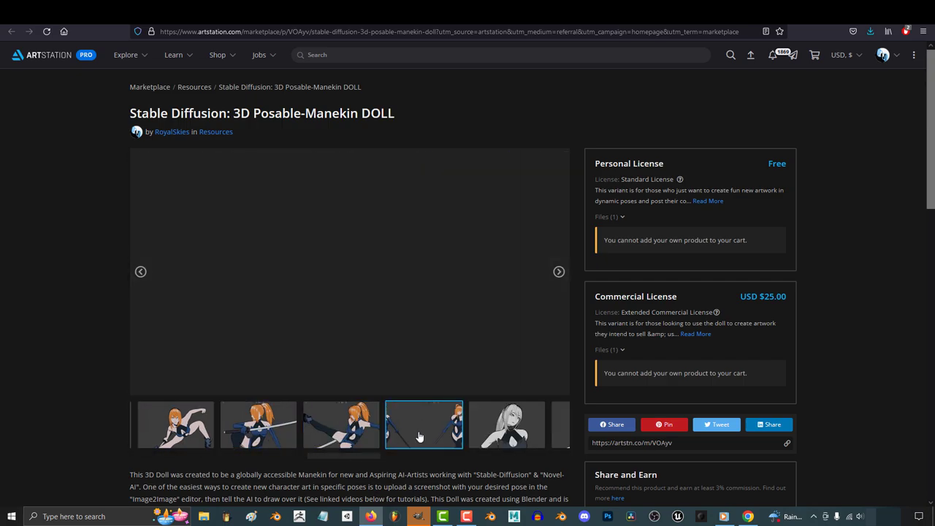
pyautogui.click(514, 431)
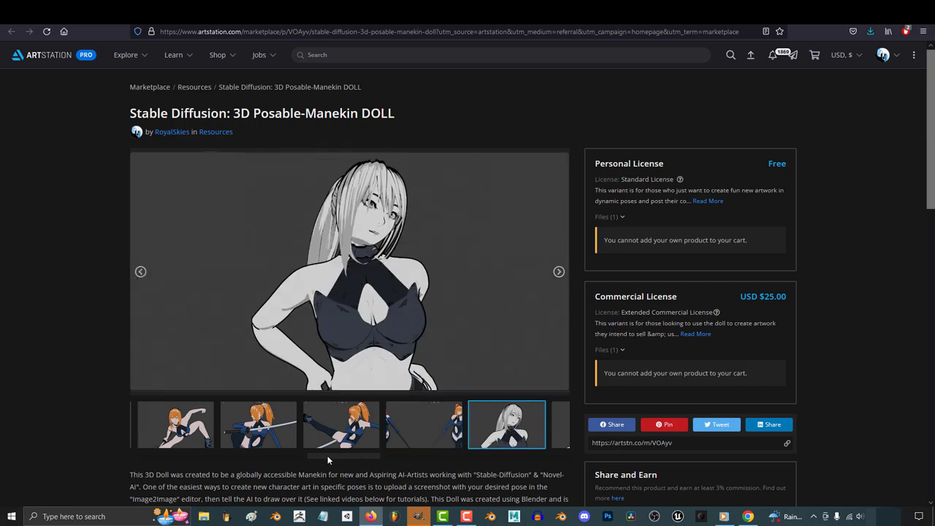
# View further gallery previews: arms-behind-head, gun, sword-kick, Blender screenshot and ponytail poses
pyautogui.moveTo(328, 455); pyautogui.dragTo(410, 456)
pyautogui.click(184, 442)
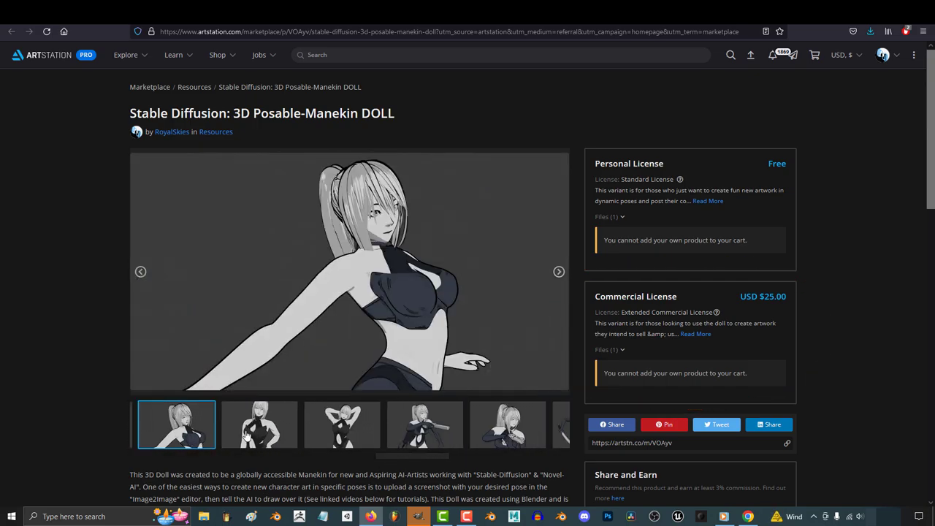
pyautogui.click(263, 433)
pyautogui.click(347, 432)
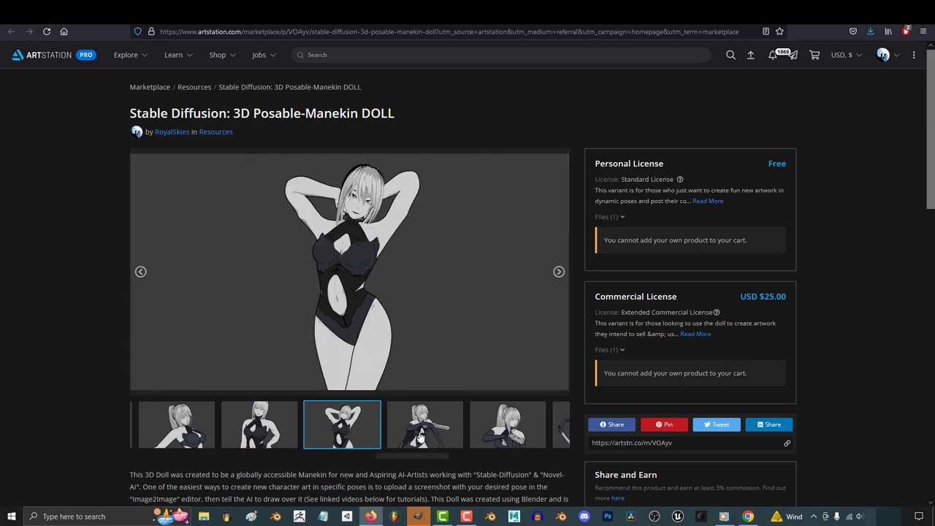
pyautogui.click(421, 437)
pyautogui.click(494, 431)
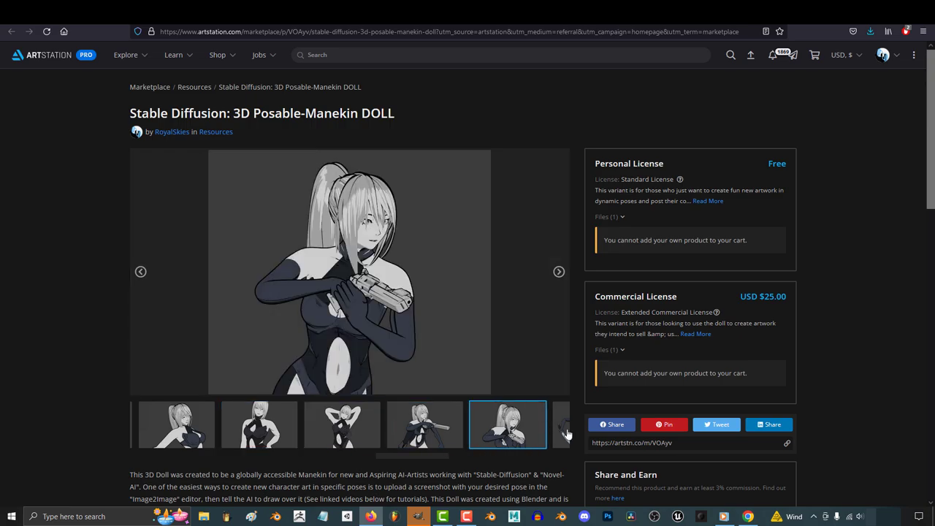
pyautogui.click(567, 435)
pyautogui.click(300, 439)
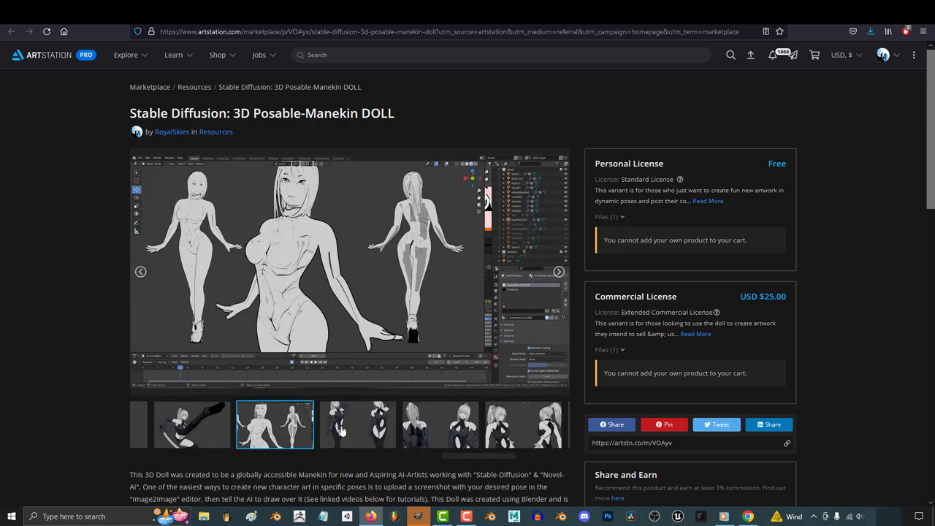
pyautogui.click(342, 432)
pyautogui.click(433, 437)
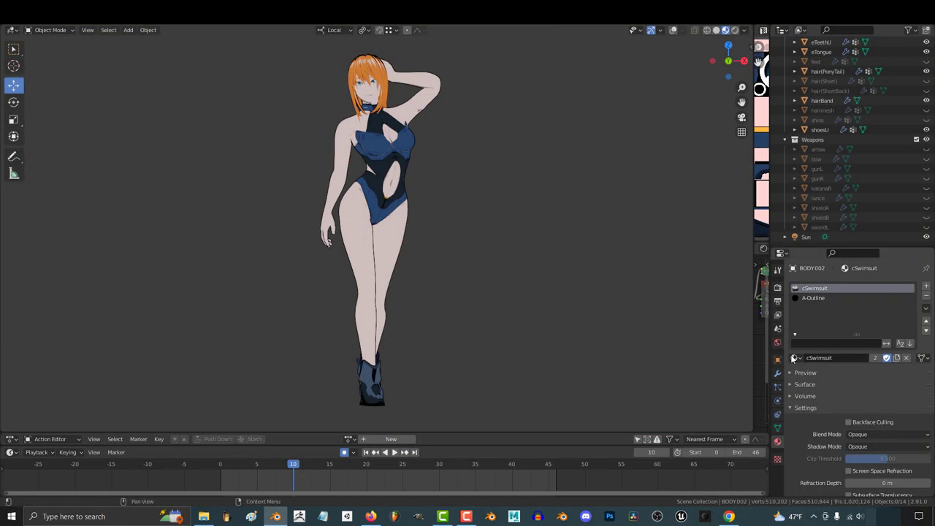
pyautogui.click(794, 358)
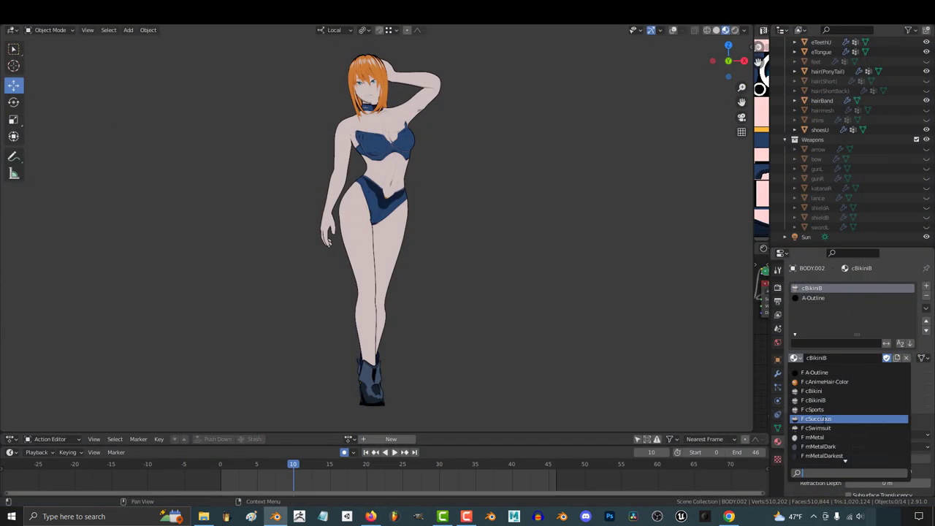
# Assign the cBikiniB material to the doll's body
pyautogui.click(824, 420)
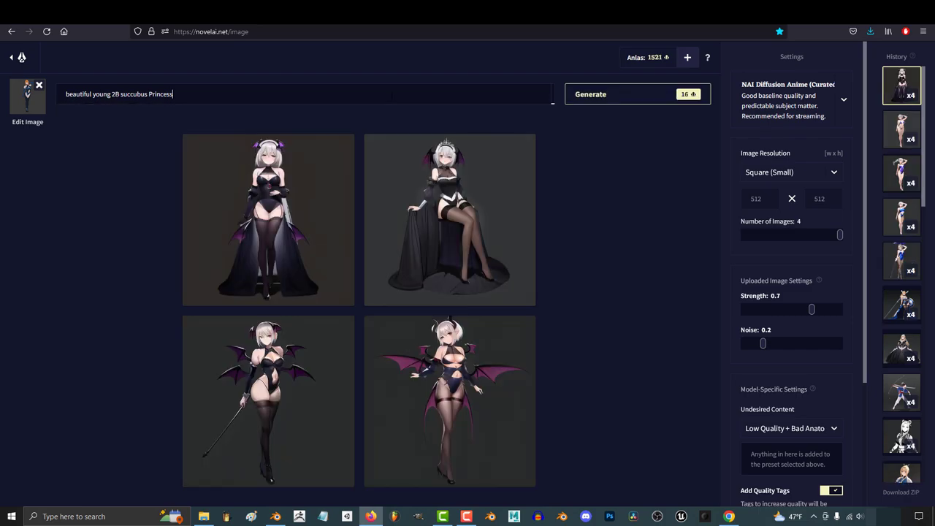
# Enlarge the bottom-left succubus princess image, then return to the grid
pyautogui.moveTo(324, 418)
pyautogui.click(316, 402)
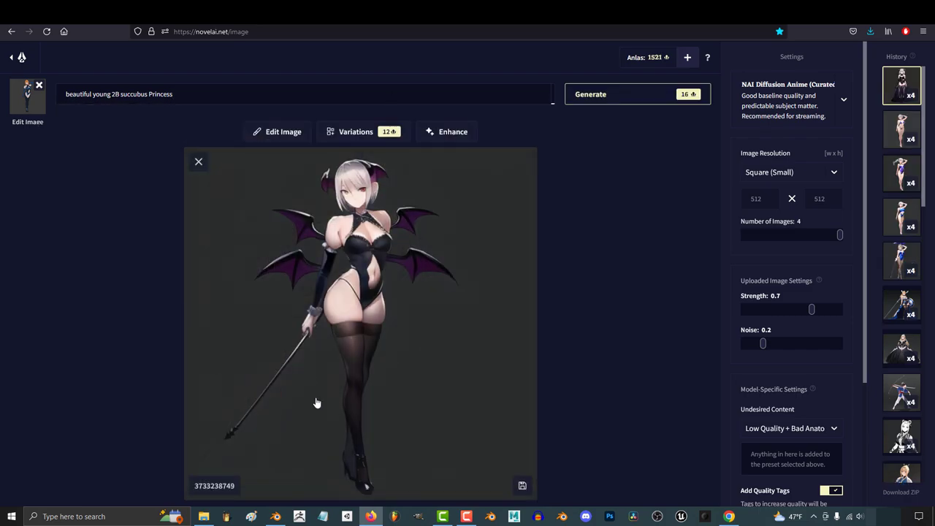
pyautogui.click(203, 169)
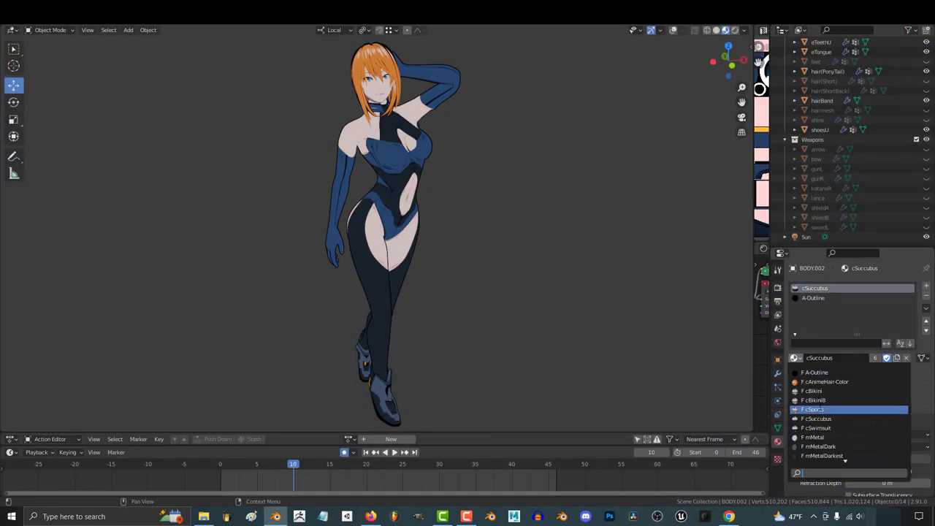
# Switch the body material through cBikini, cSports and cSuccubus, then play the doll's animation
pyautogui.click(813, 391)
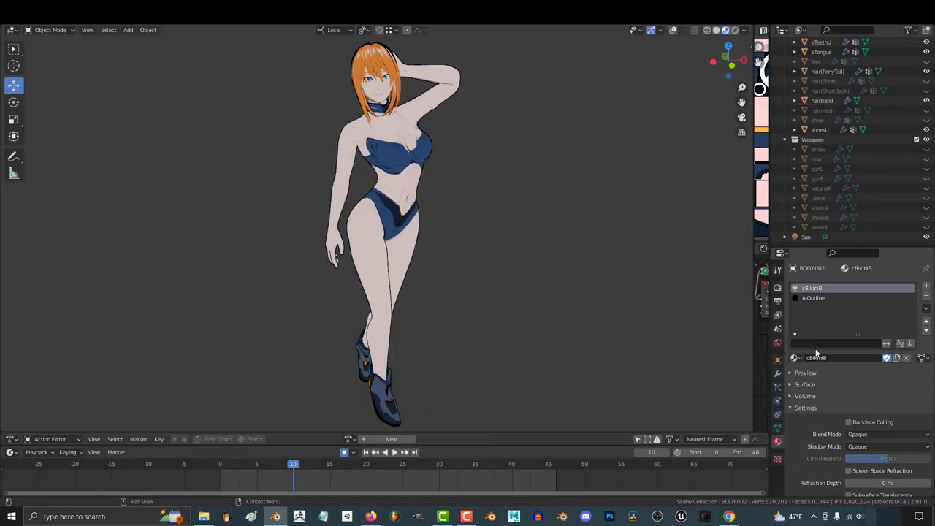
pyautogui.click(795, 357)
pyautogui.click(813, 391)
pyautogui.click(795, 357)
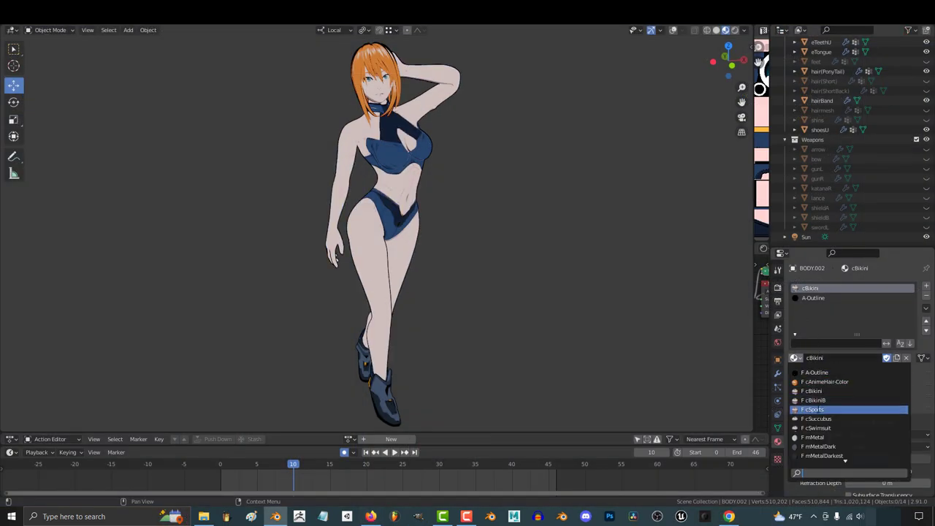
pyautogui.click(812, 409)
pyautogui.click(795, 357)
pyautogui.click(816, 418)
pyautogui.press('space')
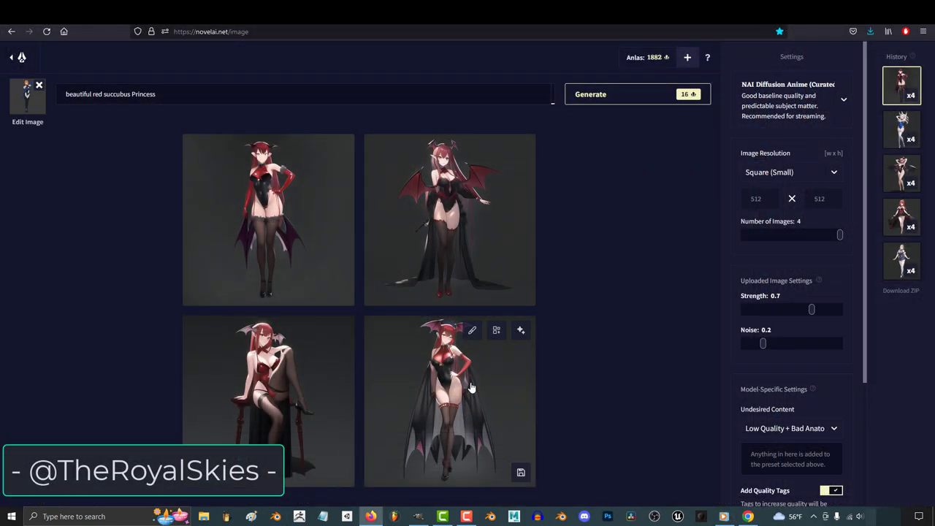
# Enlarge the bottom-right red succubus princess image
pyautogui.click(471, 388)
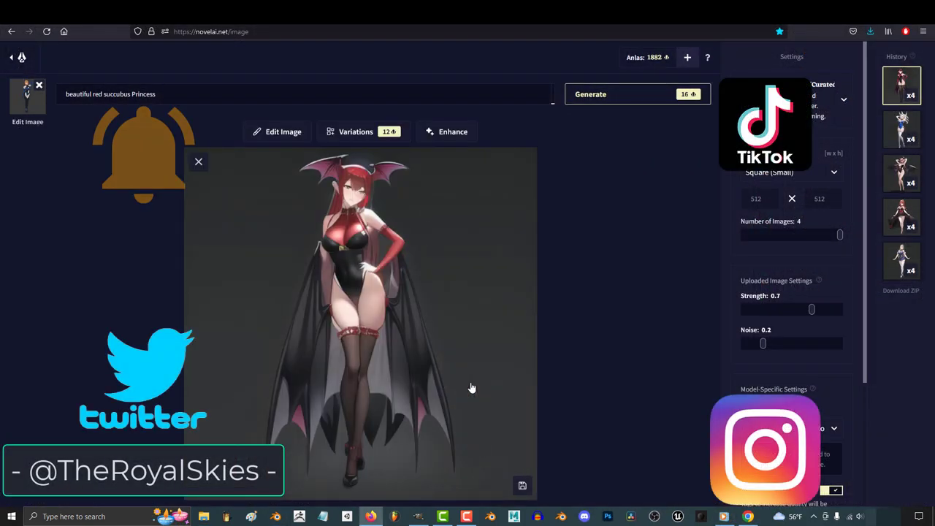